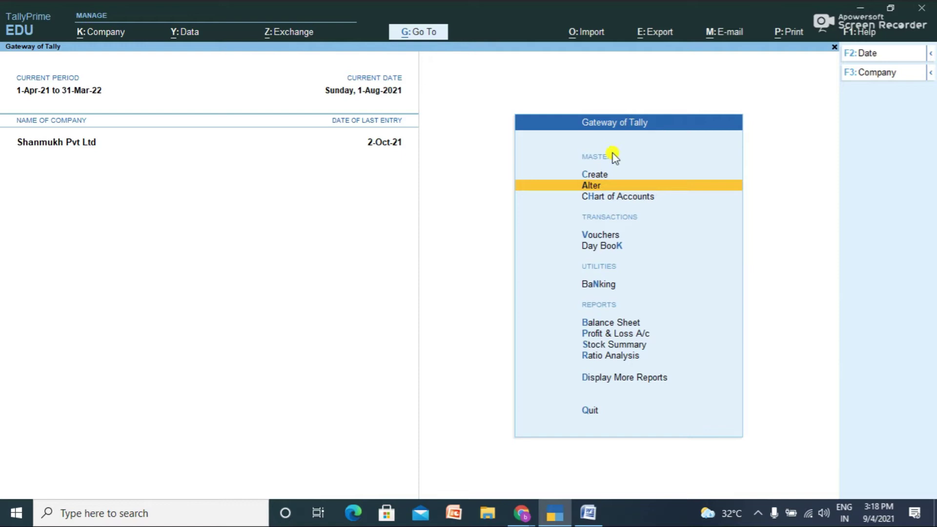
Create a new budget master named "Annuval Budject" under Primary, expanding the list of masters to find Budget.
click(600, 176)
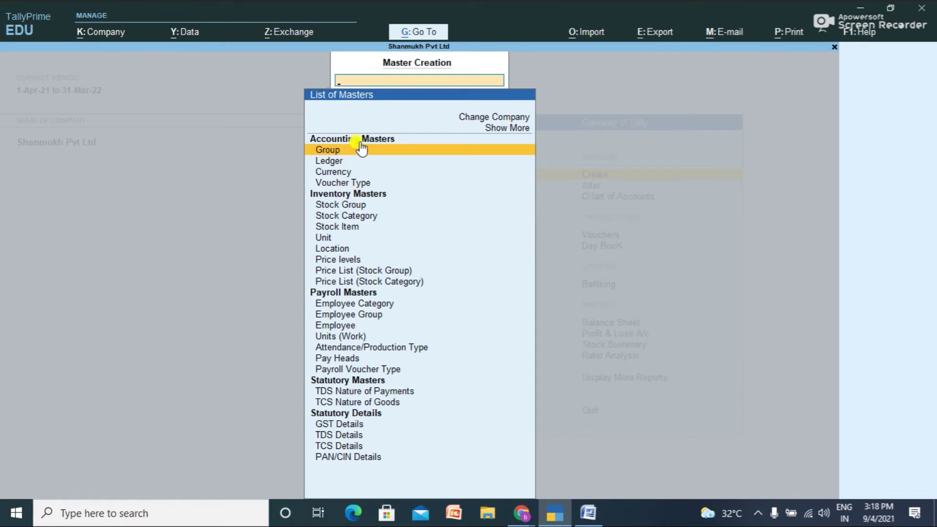
click(503, 131)
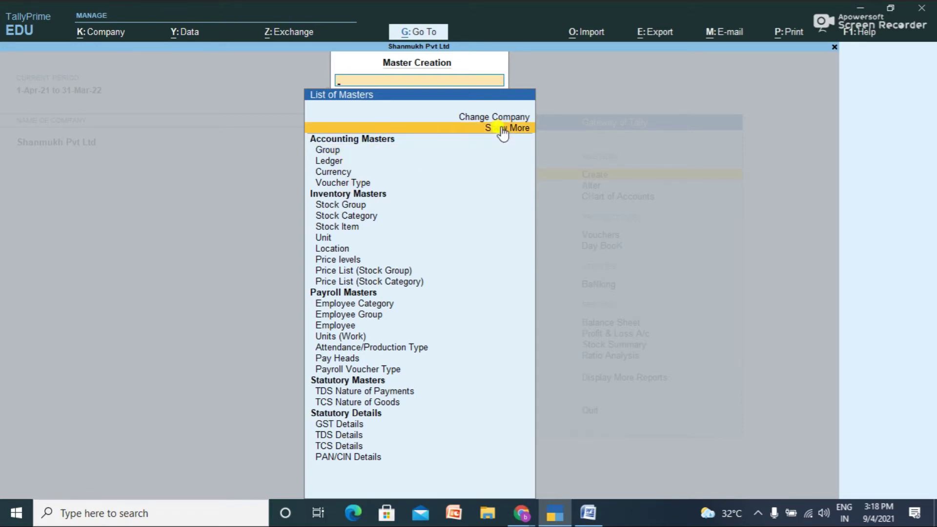
click(502, 130)
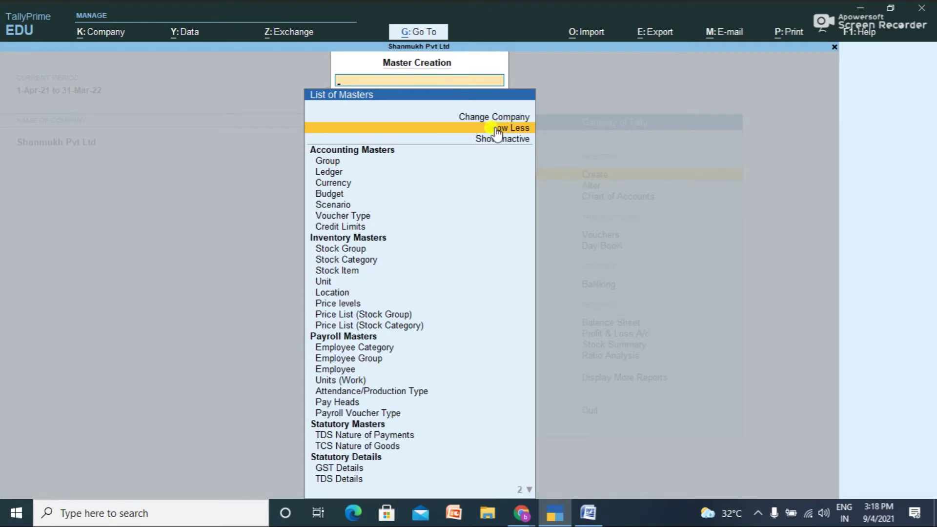
click(341, 193)
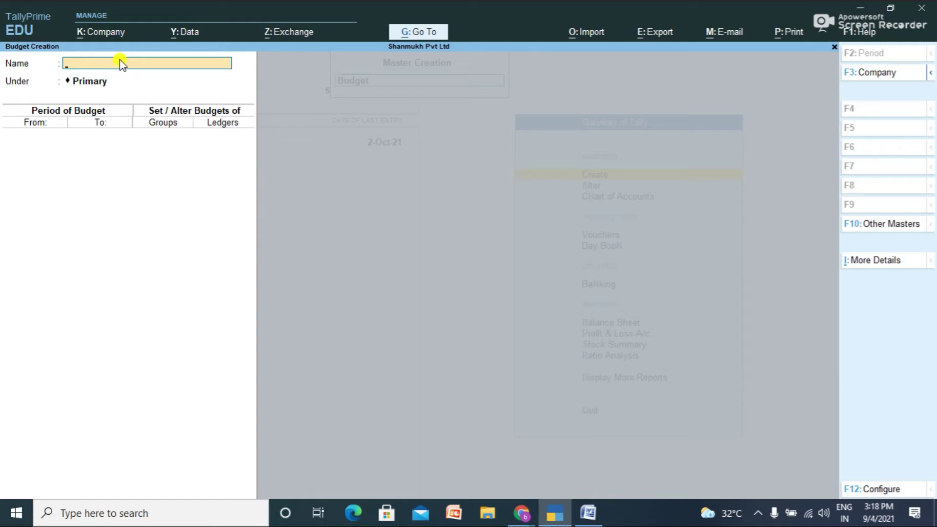
text(Annuval Budget)
key(Return)
key(Return)
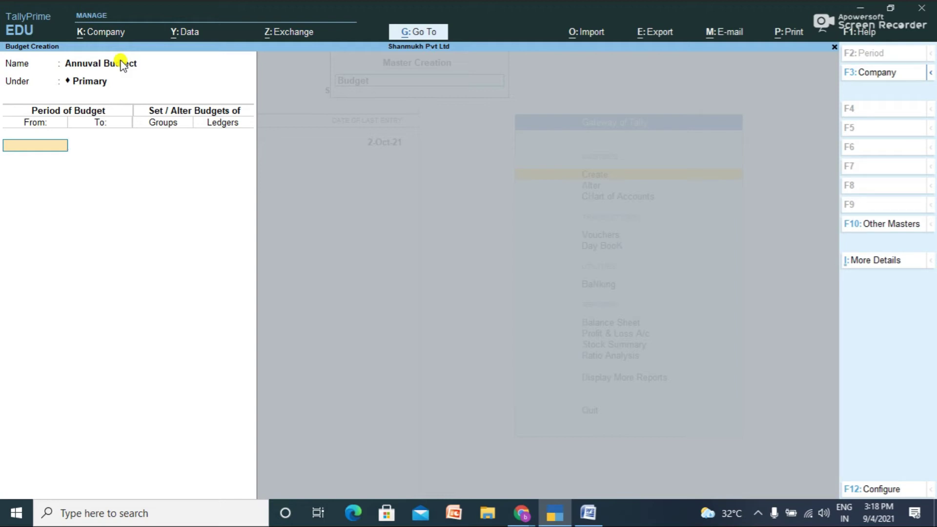
Set the budget period from 1-4-2021 to 31-3-2022 and enable group budgets for it.
text(1-4-2021)
key(Return)
text(3)
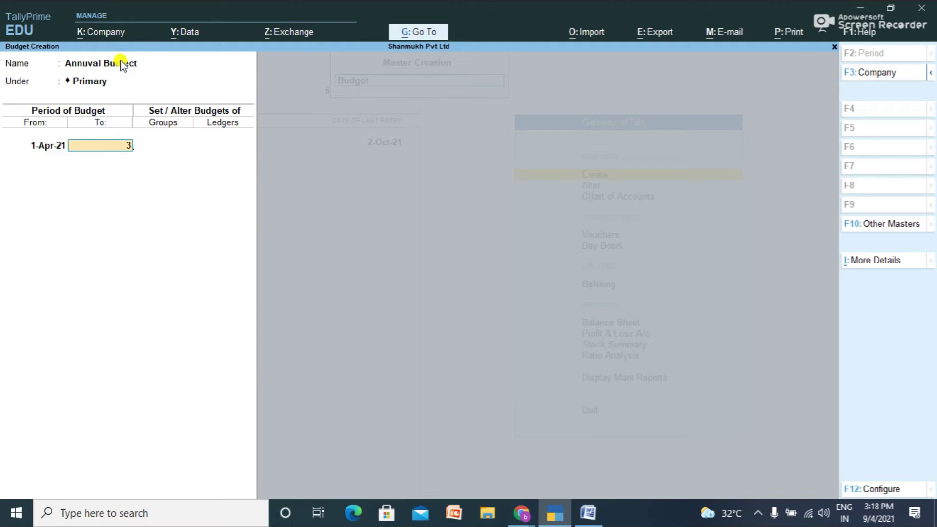
text(1-3-2022)
key(Return)
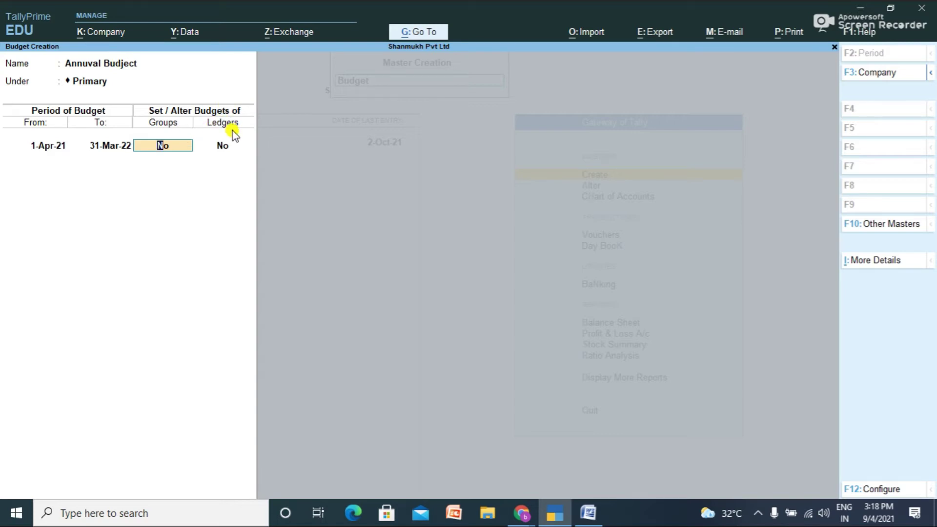
text(yes)
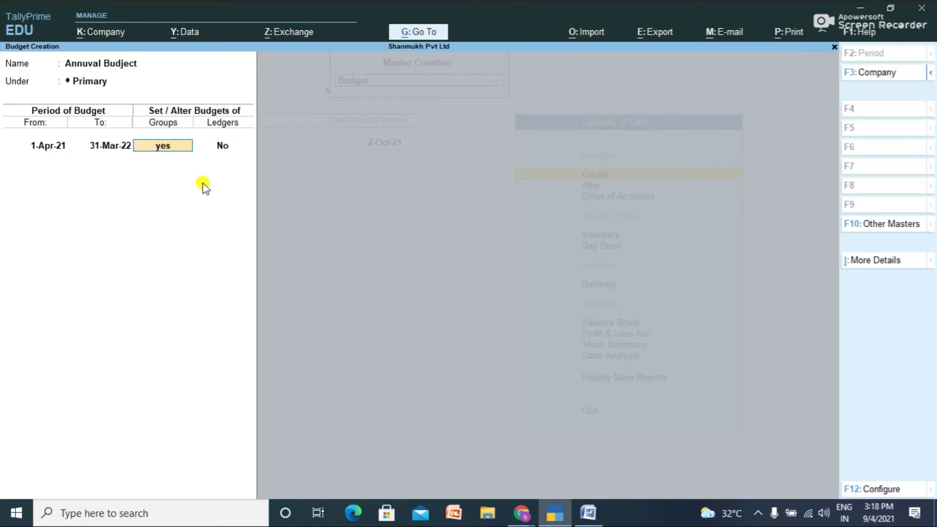
key(Return)
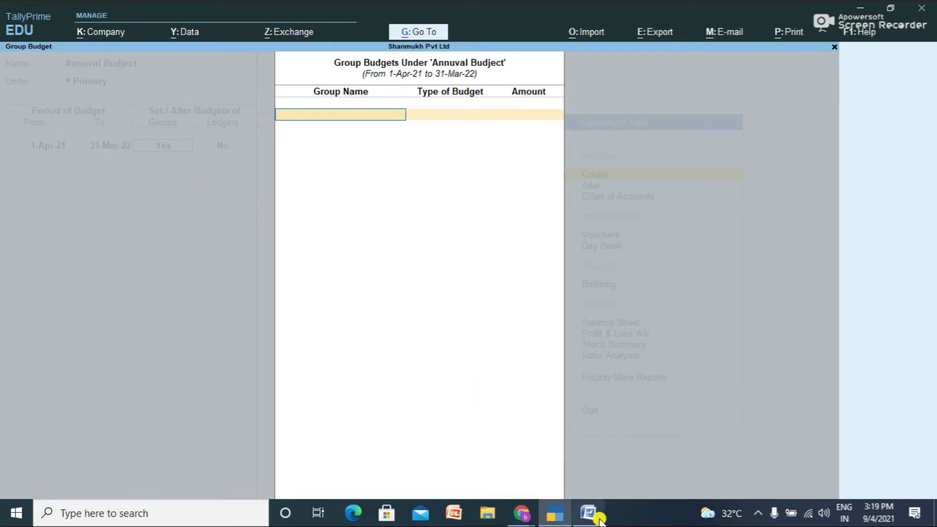
Check the expense estimates on the Budget and Control page in Chrome, and budget Direct Expenses at 4,000 on closing balance in TallyPrime.
mouse_move(521, 513)
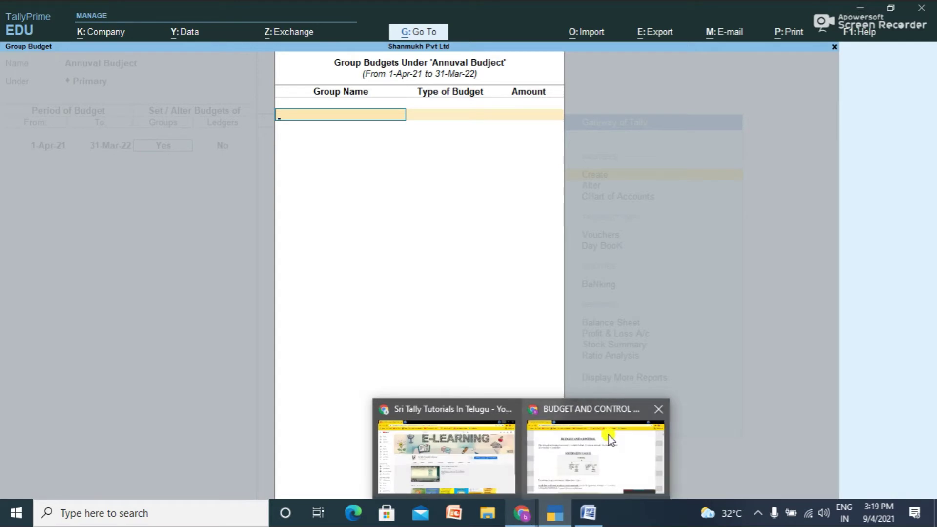
click(618, 433)
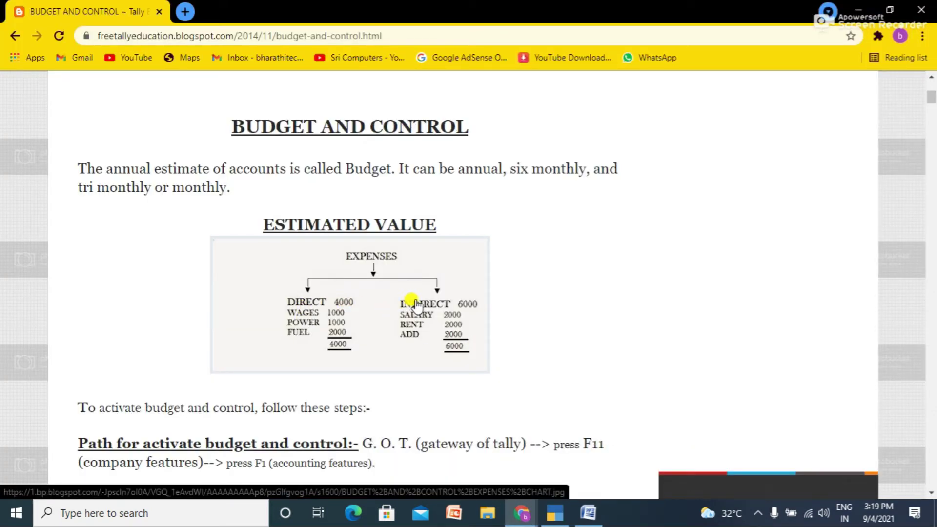
click(857, 11)
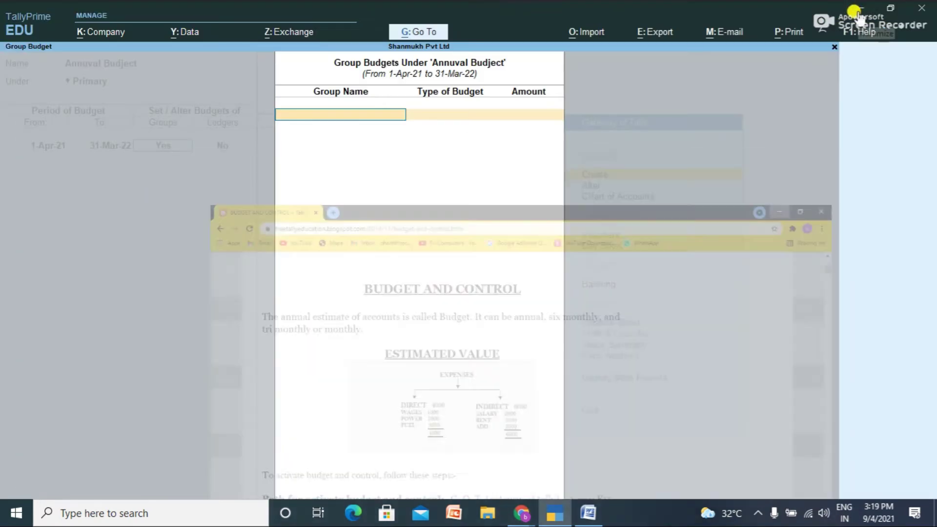
text(Di)
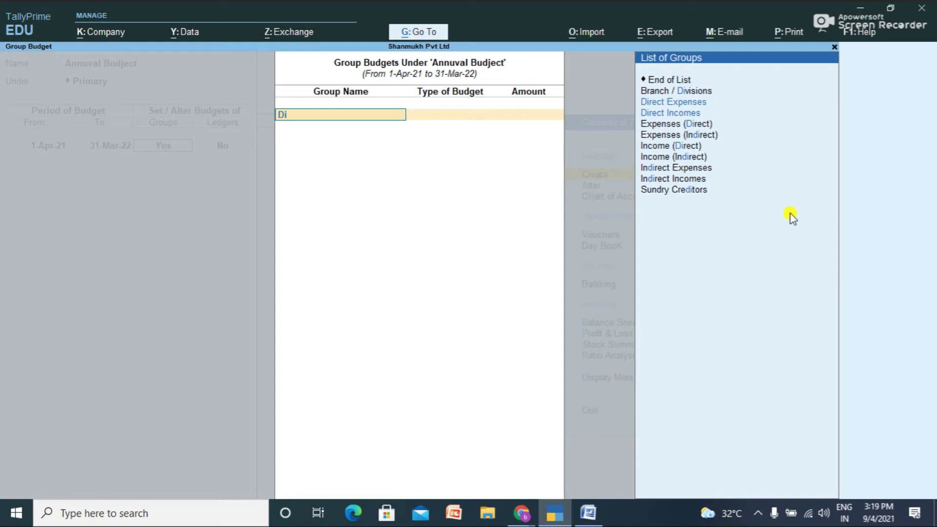
key(Down)
key(Up)
key(Return)
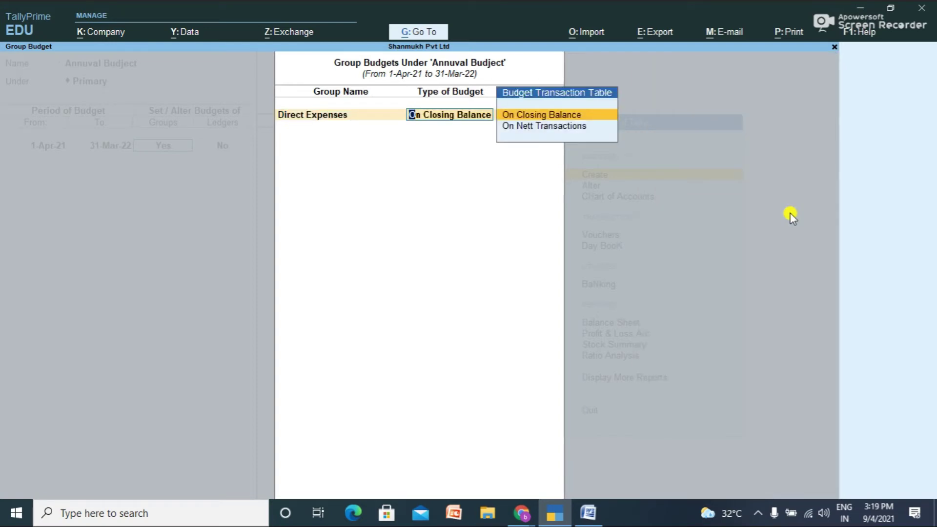
key(Return)
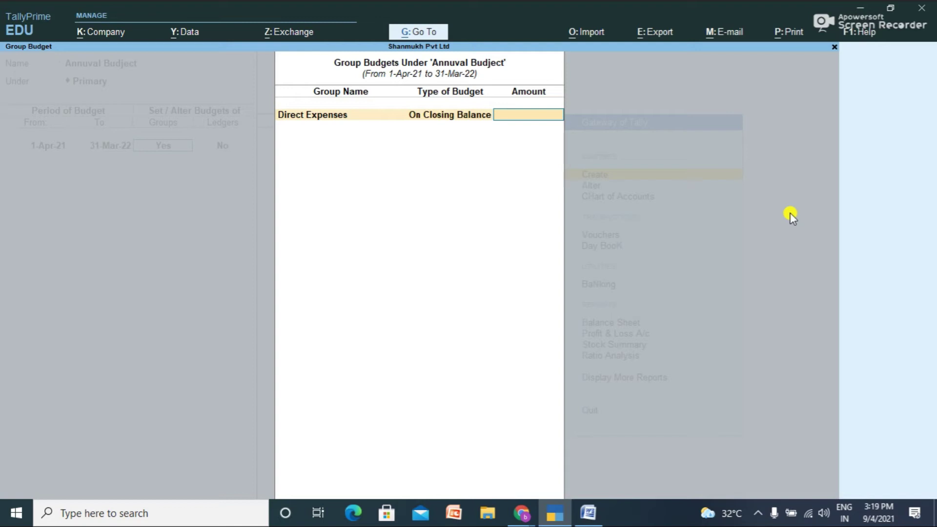
text(40000)
key(BackSpace)
key(Return)
Add a group budget of 6,000 for Indirect Expenses on closing balance.
text(In)
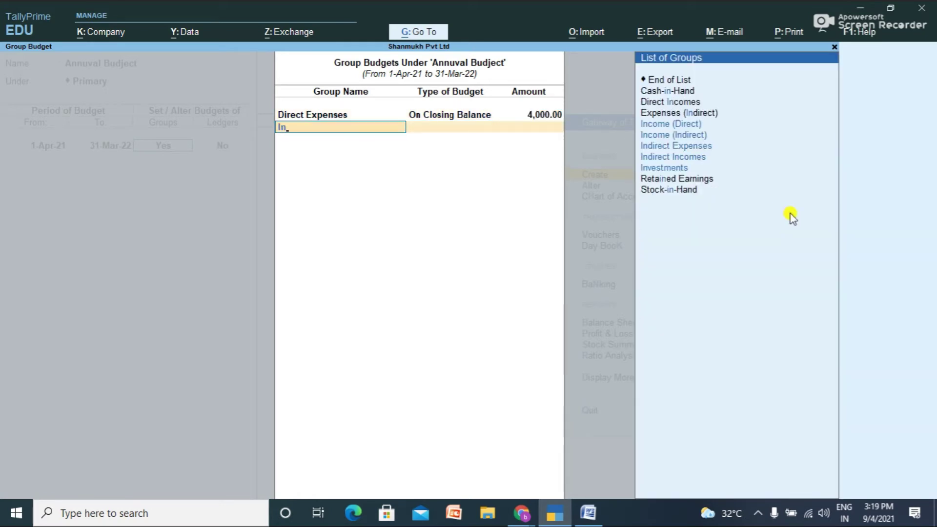
text(d)
key(Return)
key(Return)
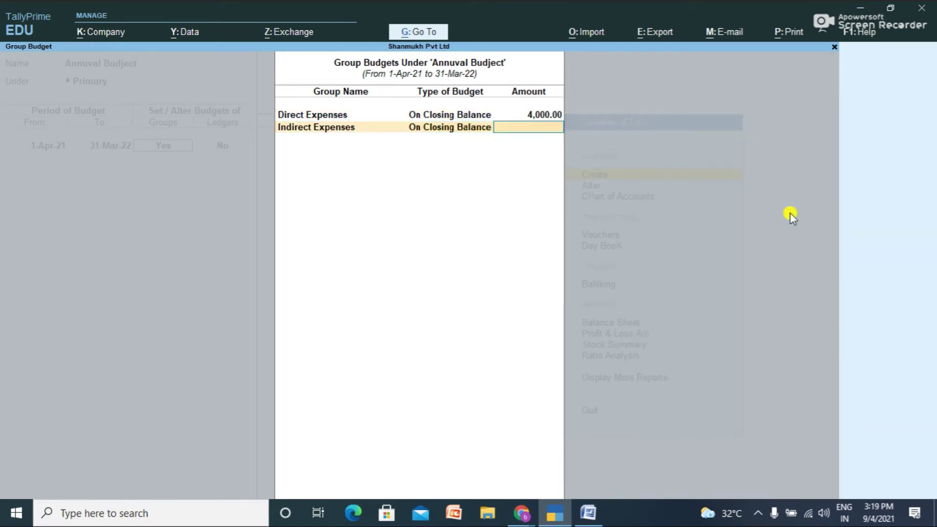
text(6000)
key(Return)
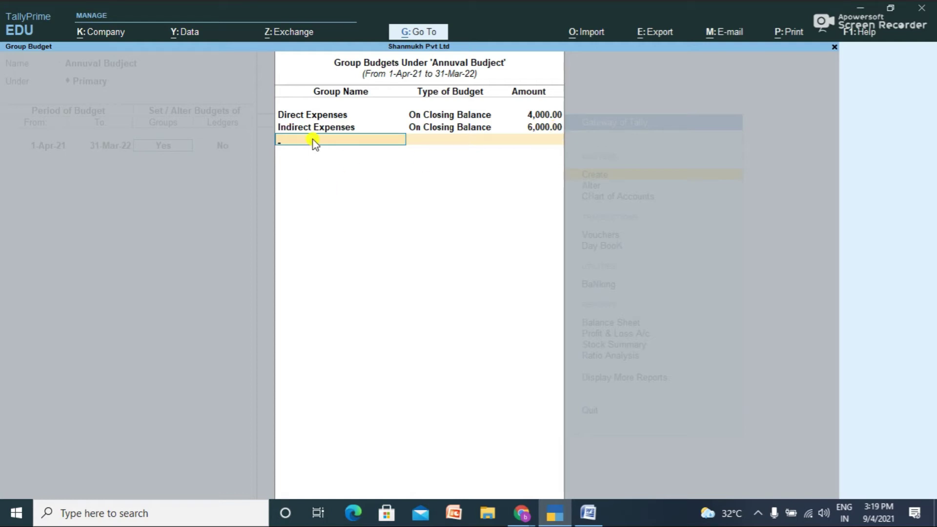
Add a group budget of 5,00,000 for Sales Accounts on closing balance.
text(Sales)
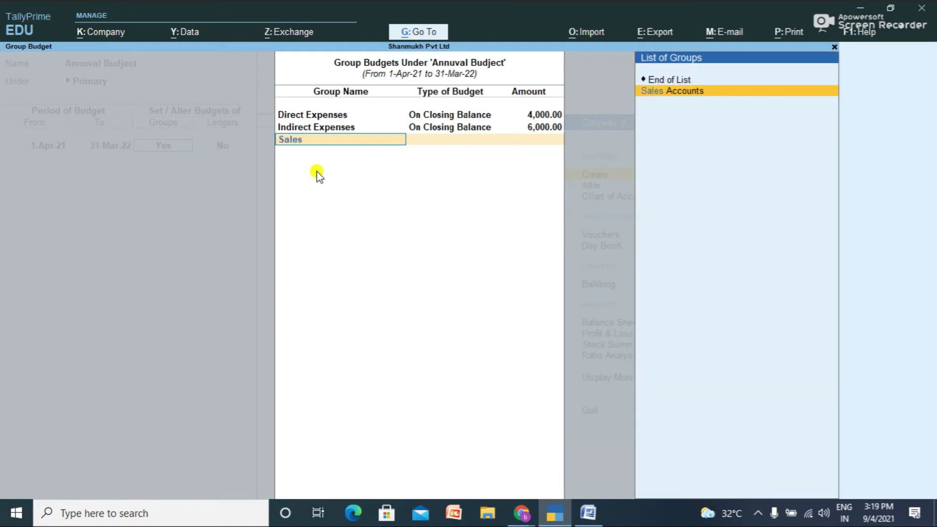
key(Return)
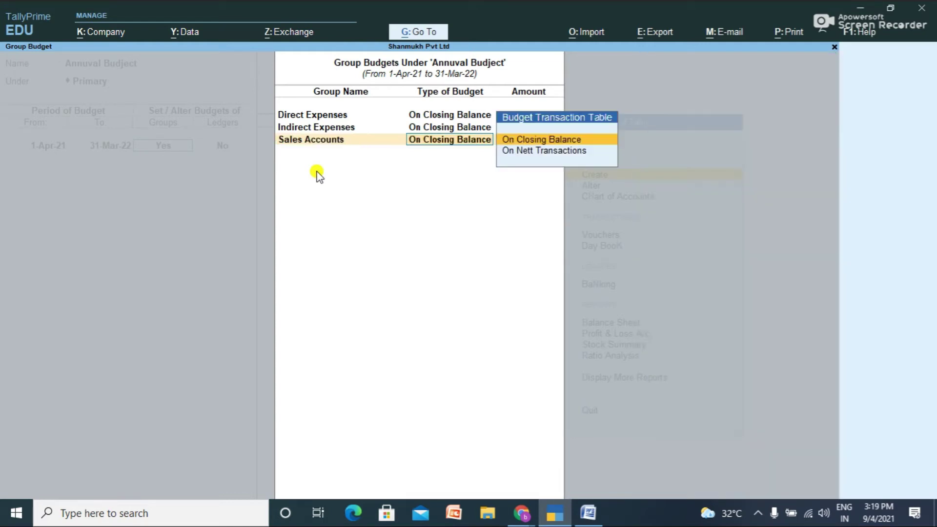
key(Return)
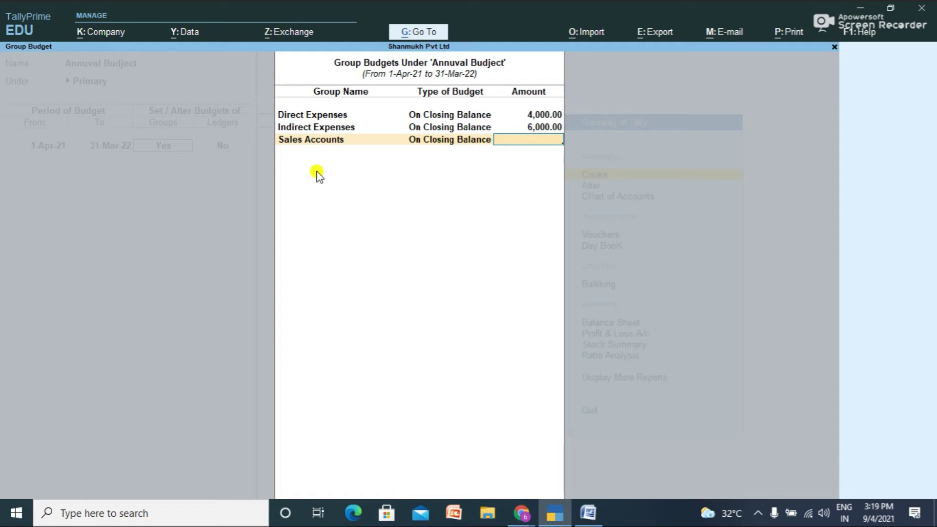
text(500000)
key(Return)
Add a group budget of 3,00,000 for Capital Account on closing balance.
text(Ca)
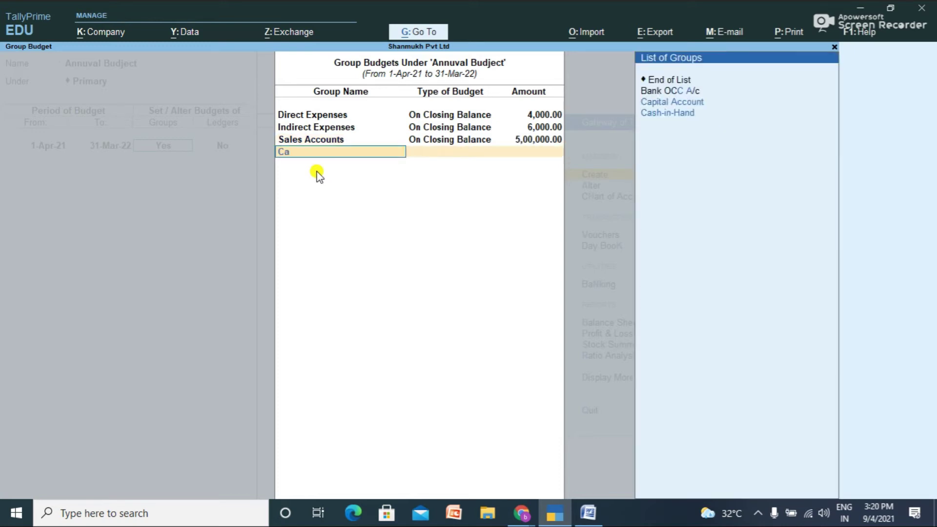
key(Down)
key(Down)
key(Up)
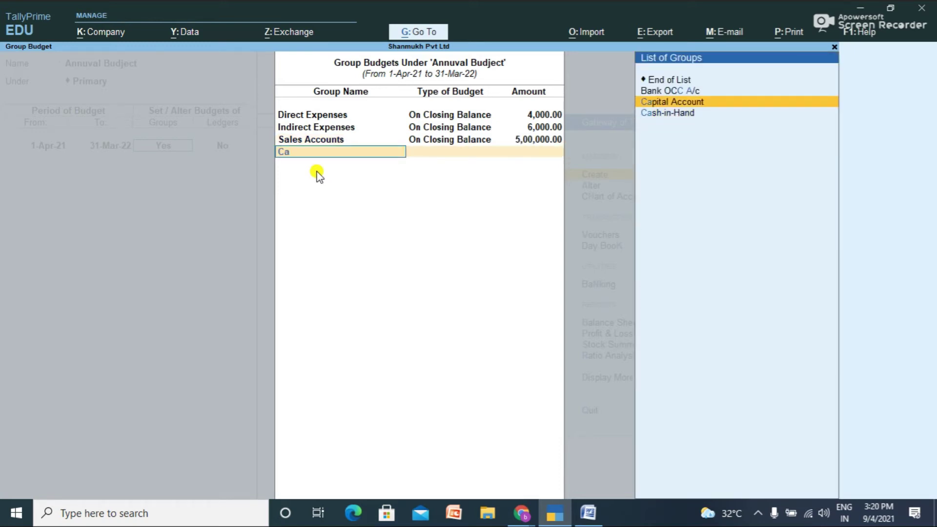
key(Return)
key(Return)
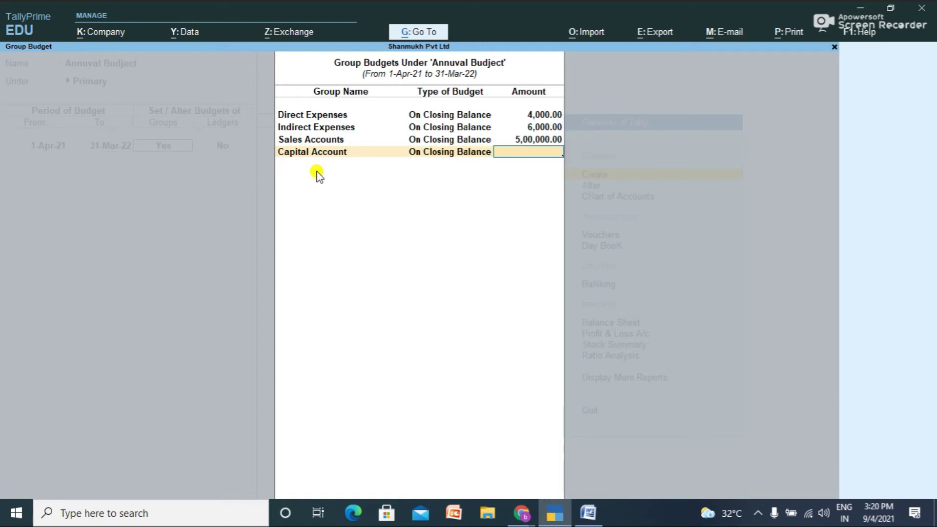
text(300000)
key(Return)
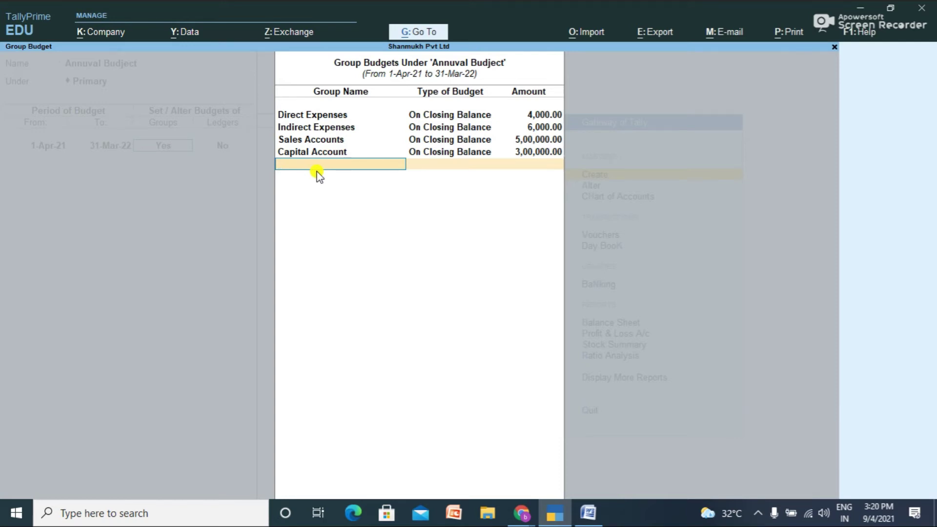
Finish the group budget list and enable ledger budgets for the same period.
key(Return)
text(yes)
key(Return)
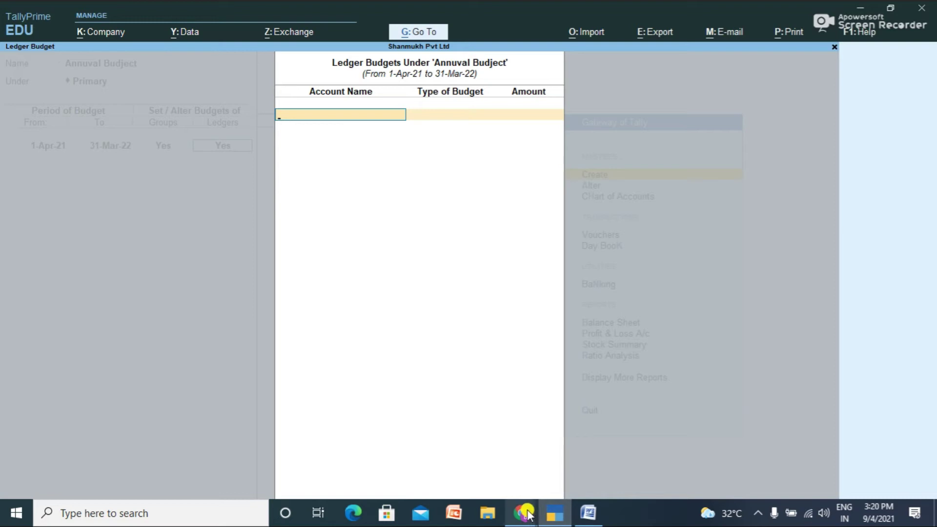
Check the wages estimate on the Chrome page, and budget the Wages Paid ledger at 1,000 on nett transactions in TallyPrime.
mouse_move(527, 515)
click(580, 464)
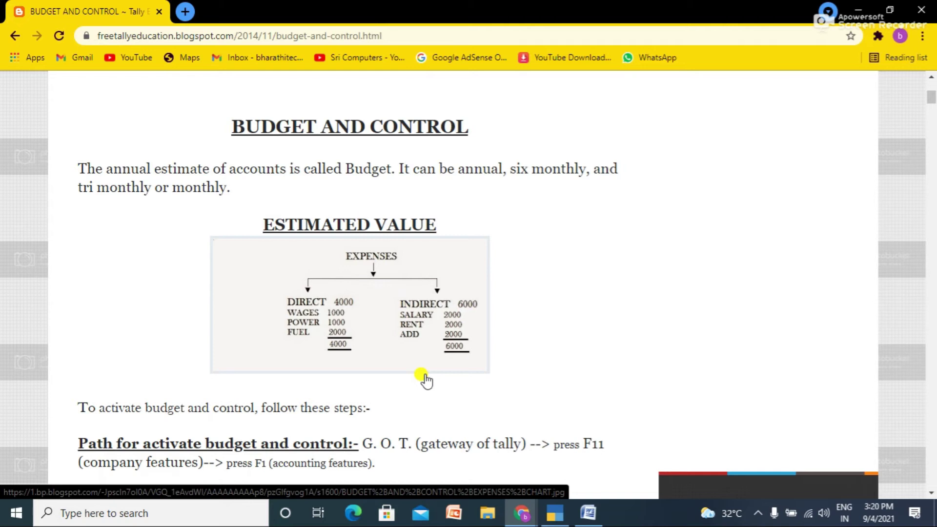
key(alt+Tab)
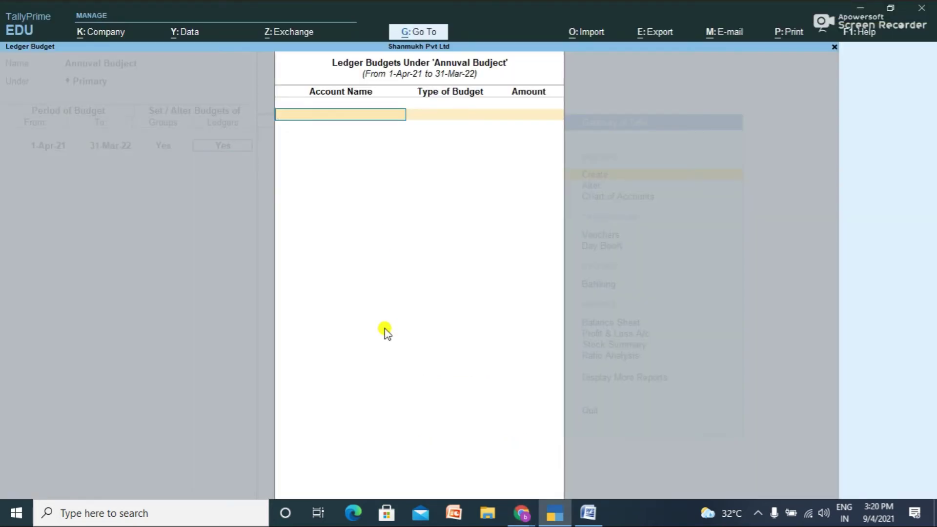
text(Wa)
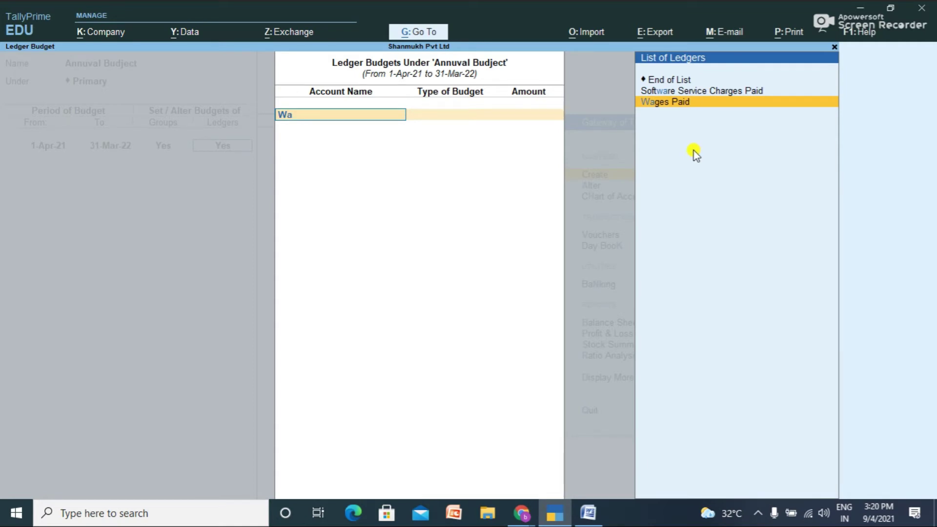
key(Return)
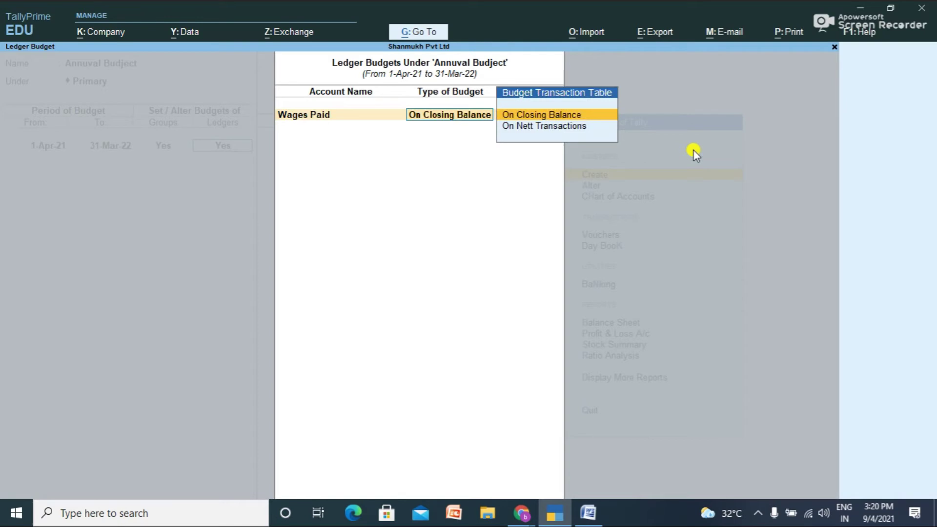
key(Down)
key(Return)
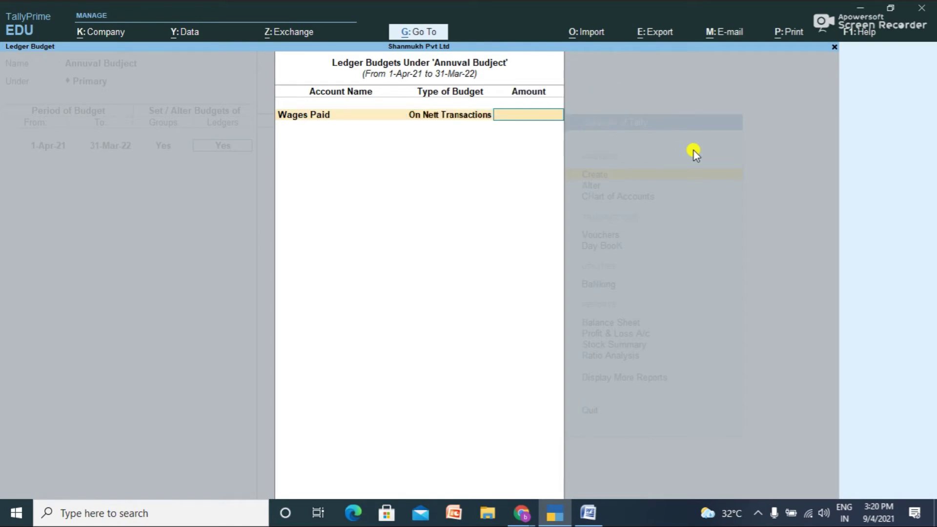
text(10000)
key(Return)
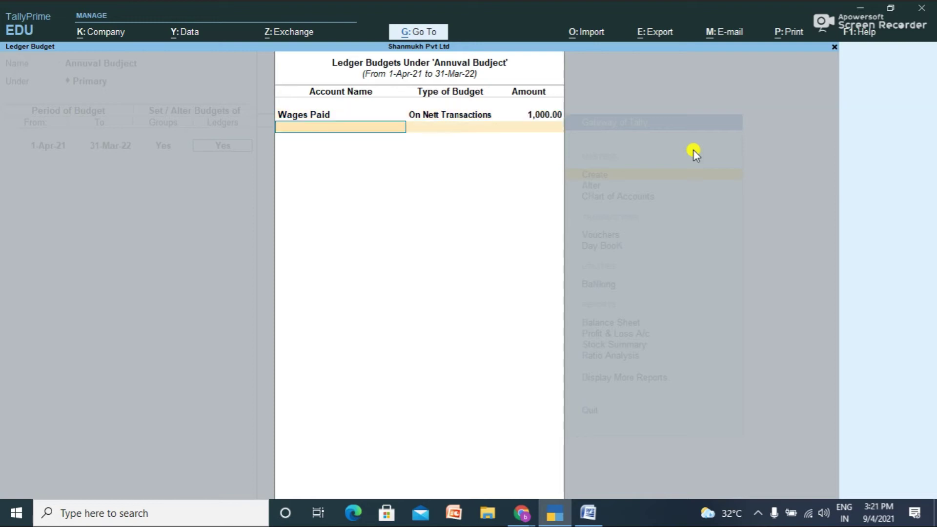
Check the power estimate on the Chrome page, and budget the Power ledger at 1,000 on nett transactions in TallyPrime.
key(alt+Tab)
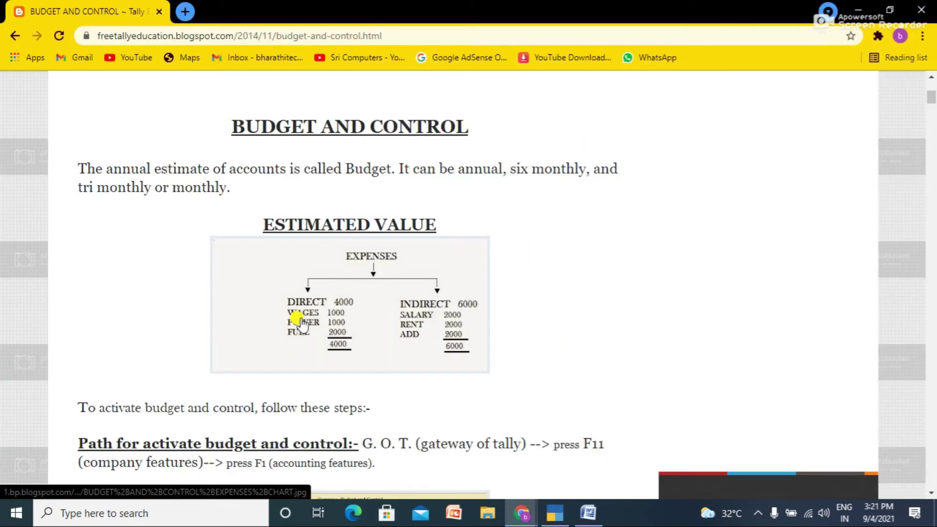
key(alt+Tab)
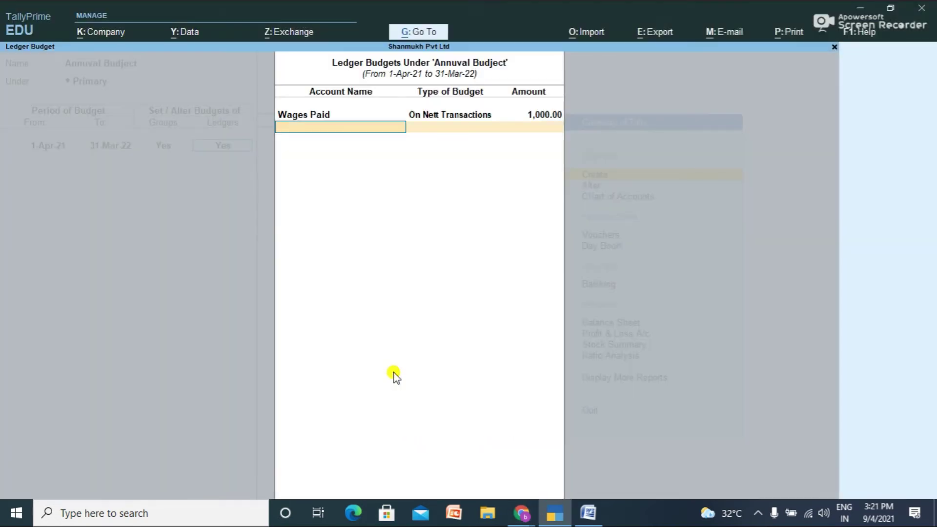
text(Po)
key(Down)
key(Down)
key(Return)
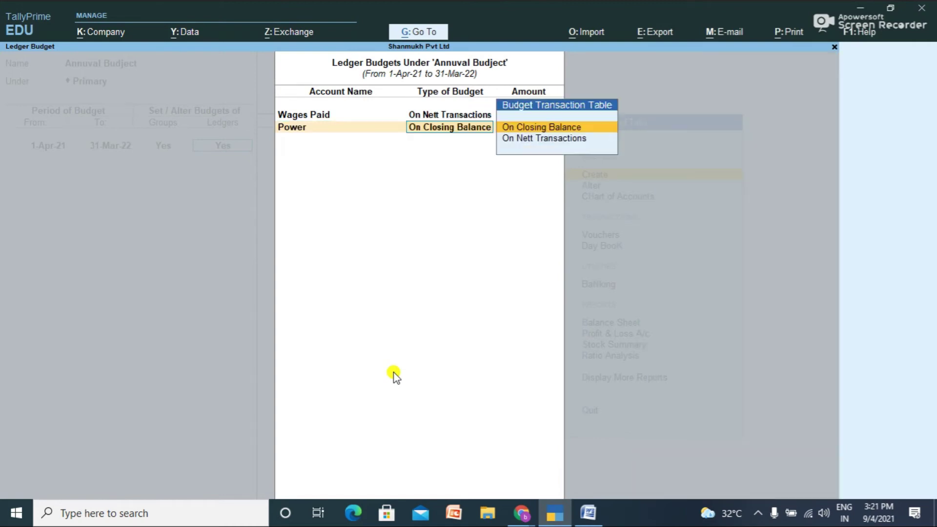
key(Down)
key(Return)
text(1000)
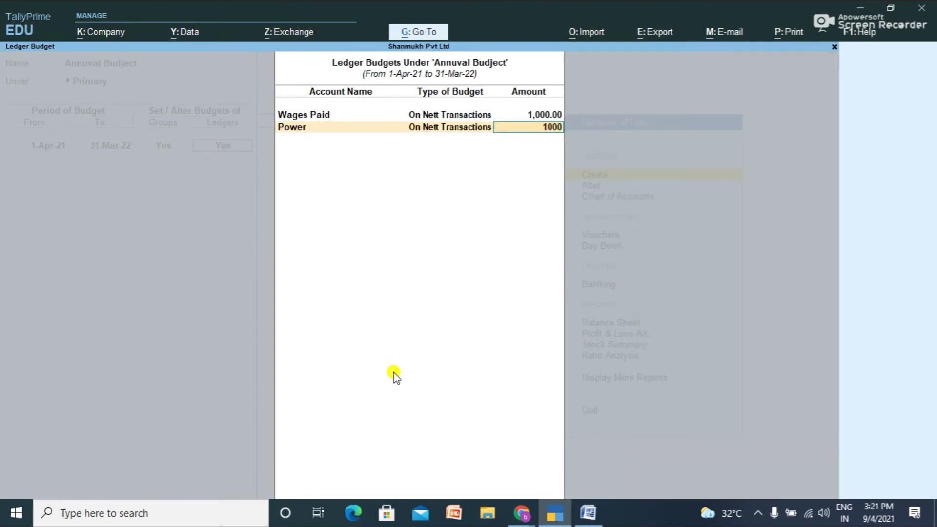
key(Return)
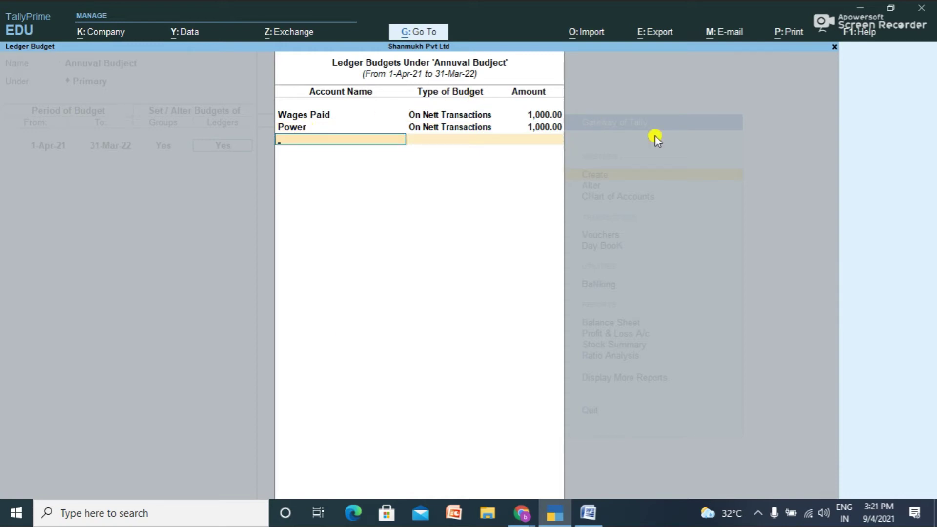
Add a ledger budget of 2,000 for Fuel on nett transactions.
text(Fu)
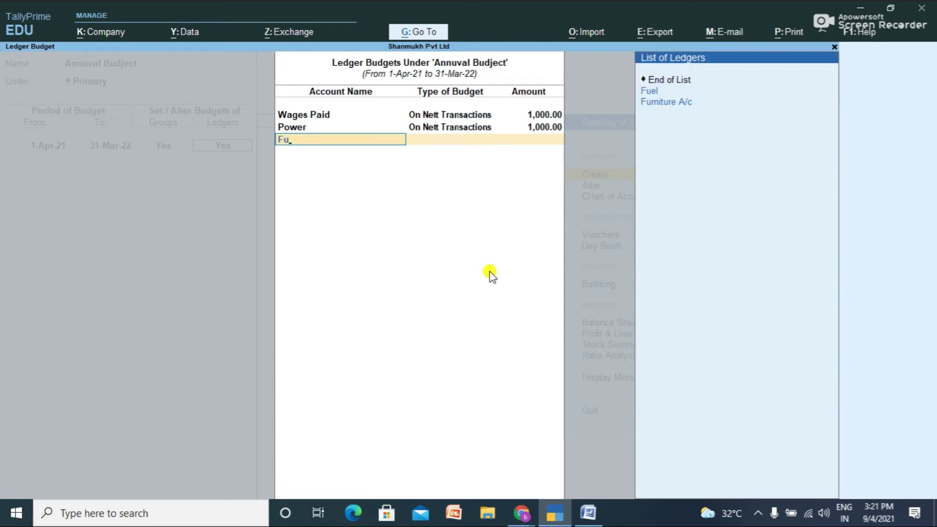
key(Return)
key(Down)
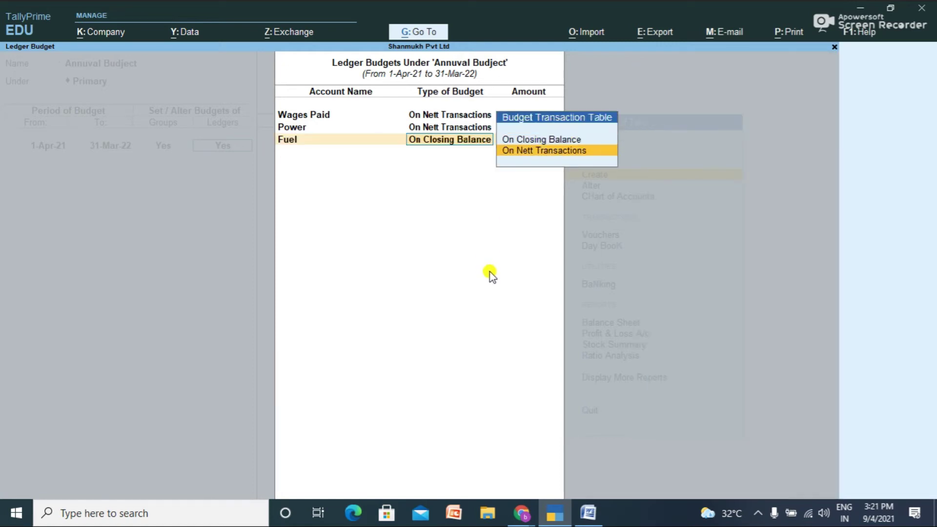
key(Return)
text(2000)
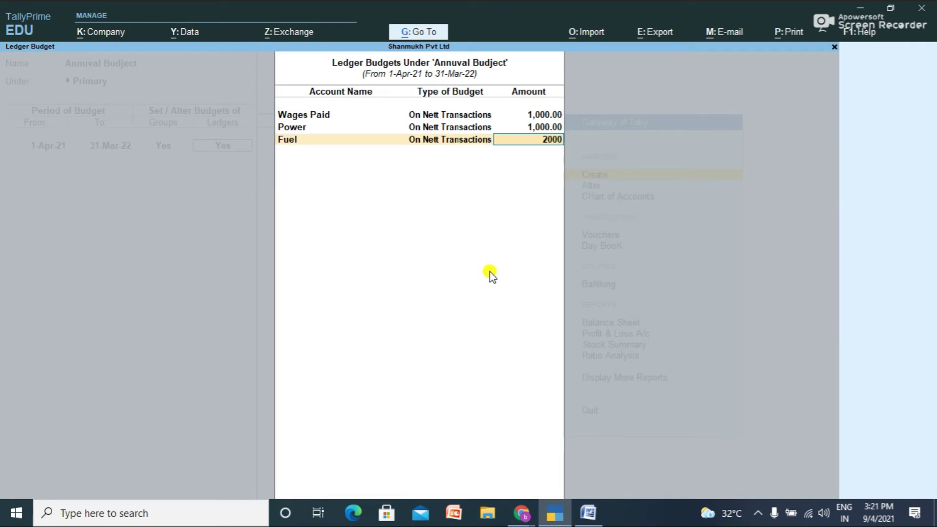
key(Return)
Budget the Salaries ledger at 2,000 on nett transactions in TallyPrime, checking the salary estimate on the Chrome page.
text(Sa)
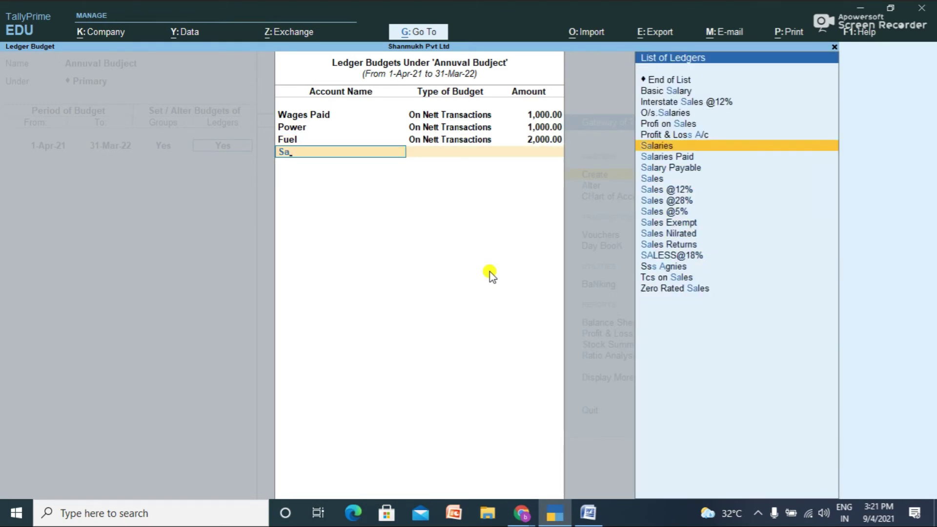
key(Return)
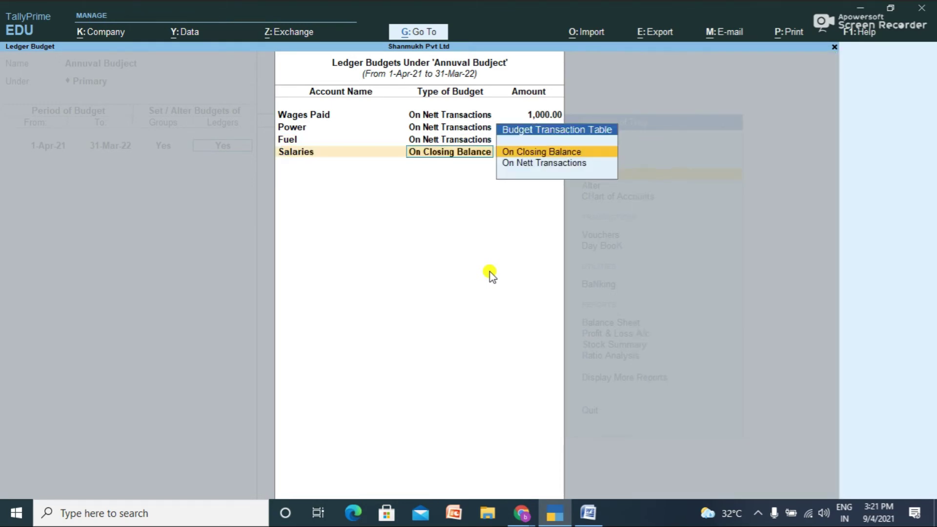
key(Down)
key(Return)
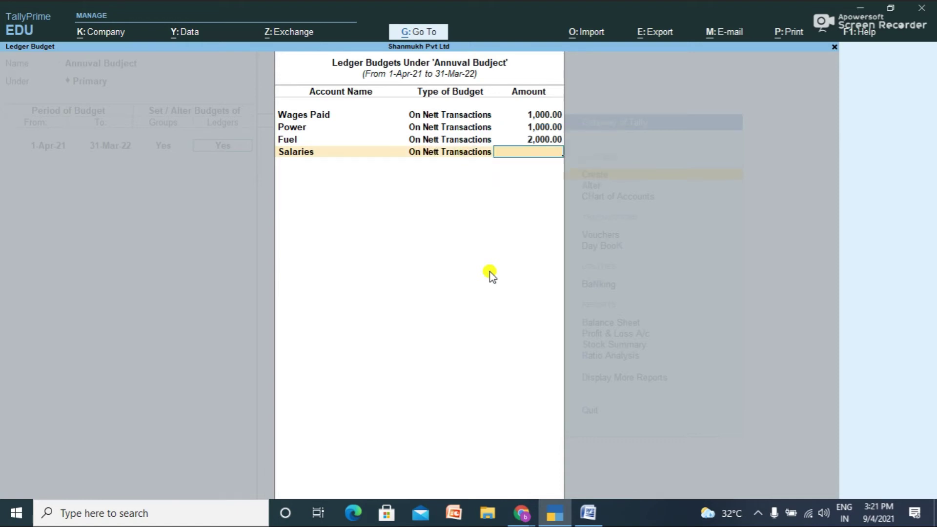
key(alt+Tab)
key(alt+Tab)
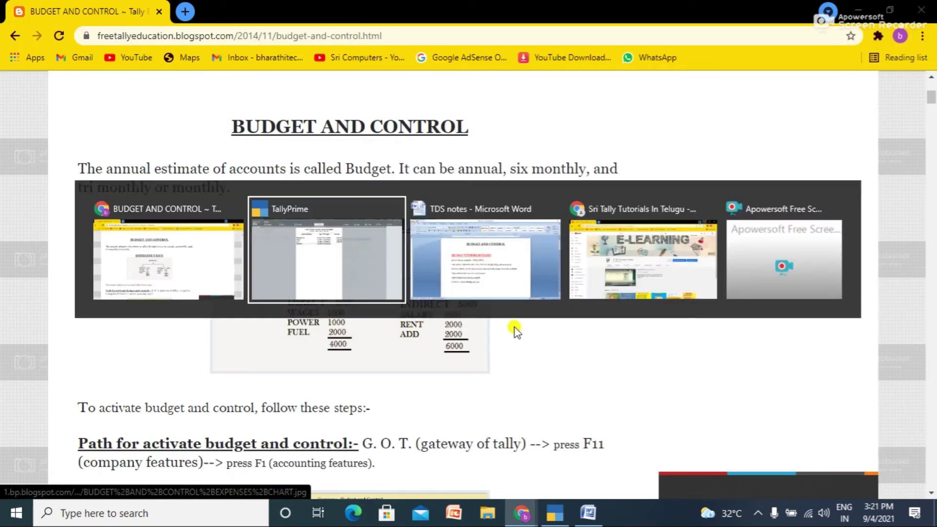
text(2000)
key(Return)
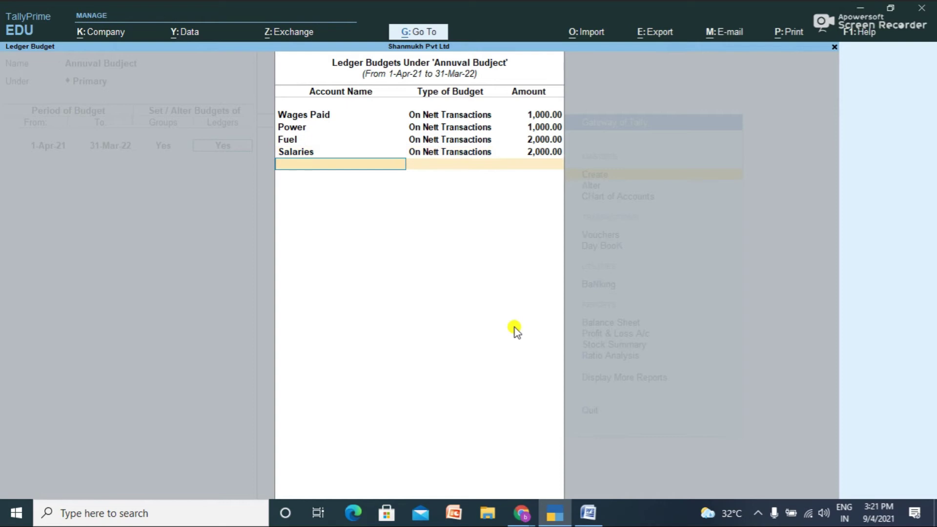
Check the rent estimate on the Chrome page, and budget the Rent ledger at 2,000 on nett transactions in TallyPrime.
key(alt+Tab)
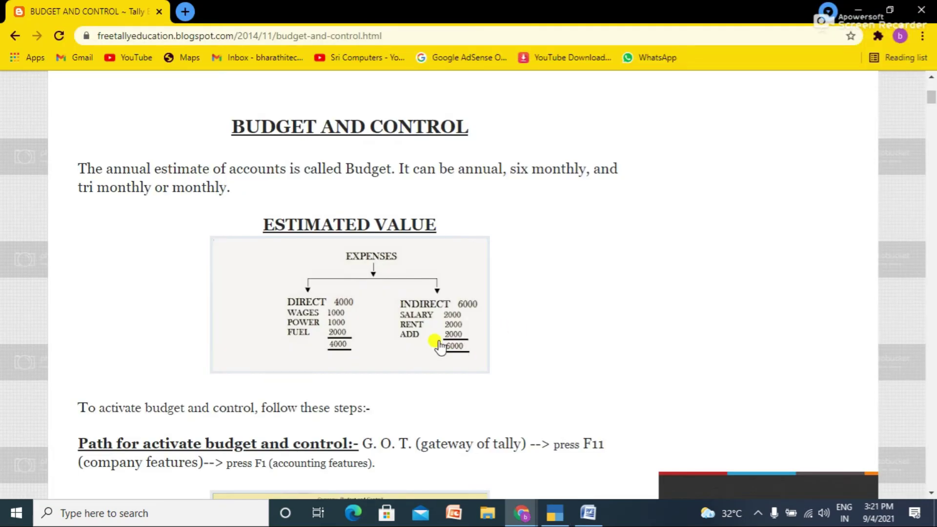
key(alt+Tab)
text(Ren)
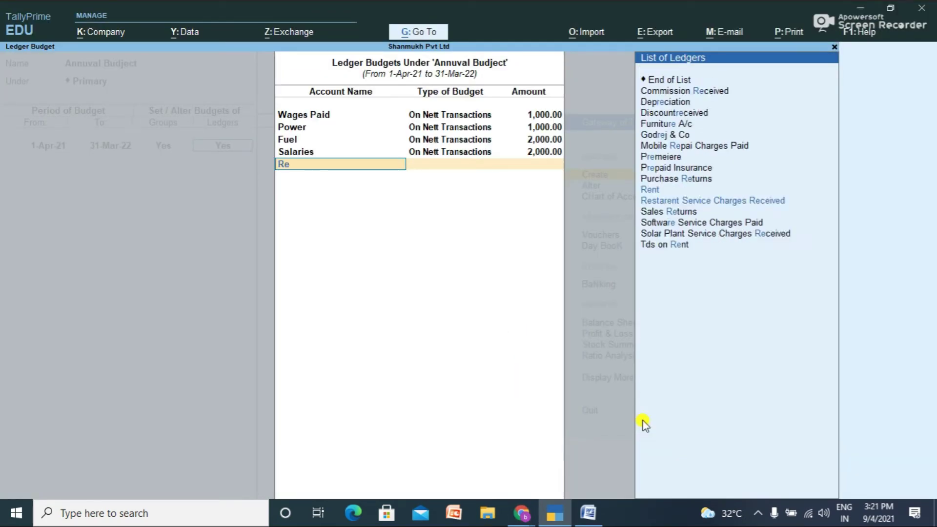
key(Return)
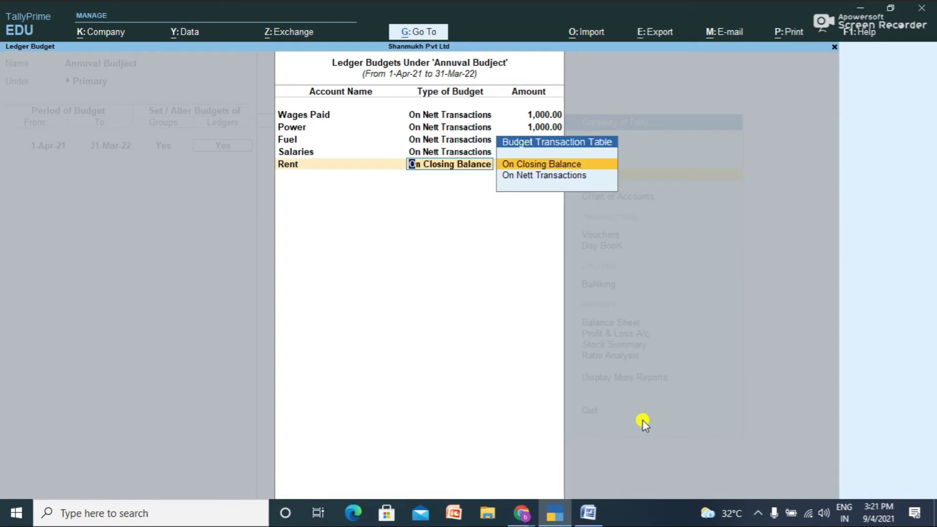
key(Down)
key(Return)
text(2000)
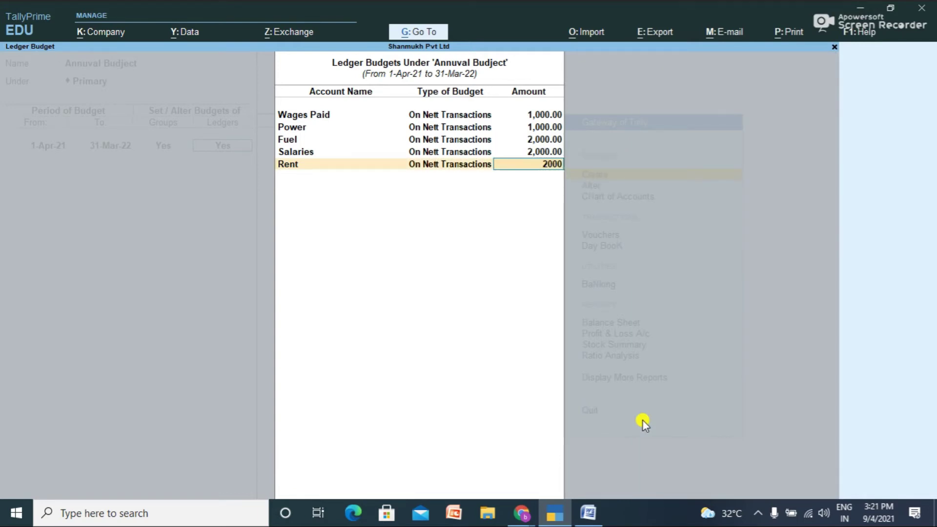
key(Return)
Check the advertising estimate on the Chrome page, and add the Advertisemnt Exp ledger on closing balance to the TallyPrime ledger budgets.
key(alt+Tab)
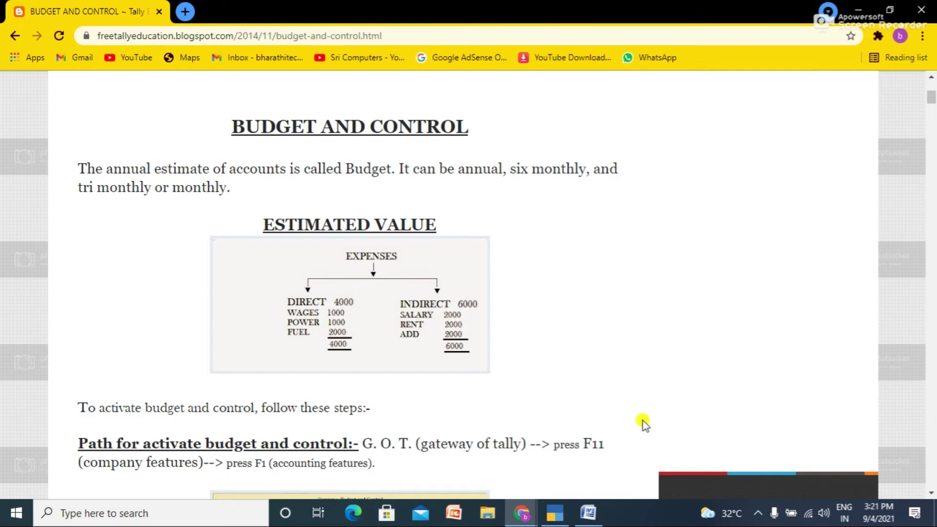
key(alt+Tab)
text(Advertisemnt Exp)
key(Return)
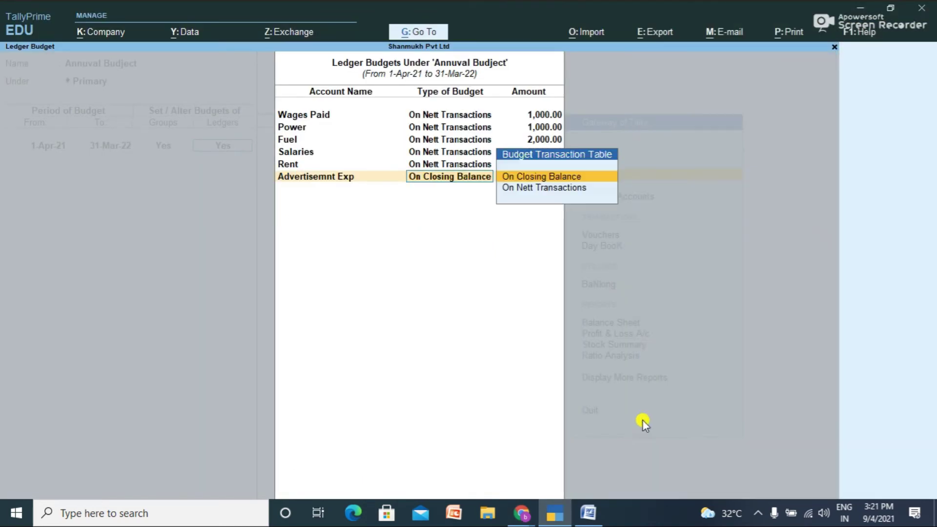
key(Escape)
key(BackSpace)
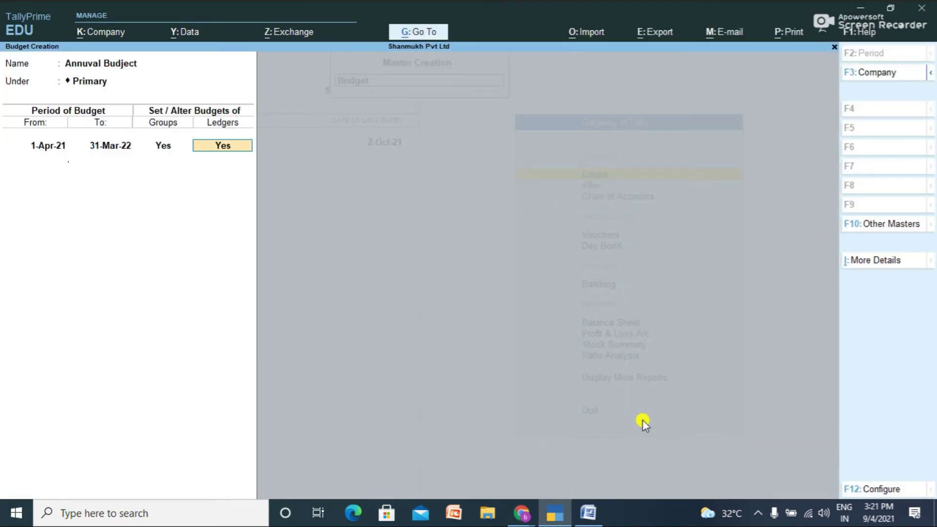
Reopen the ledger budget list and set the Advertisemnt Exp amount to 2,000, keeping its closing balance type.
key(Return)
key(Down)
key(Down)
key(Down)
key(Down)
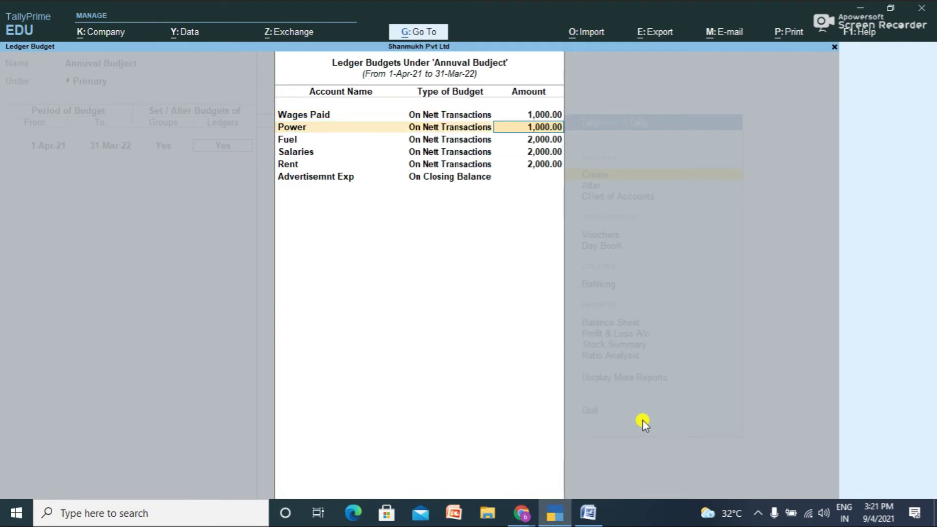
key(Return)
key(Return)
key(Return)
key(Return)
key(Return)
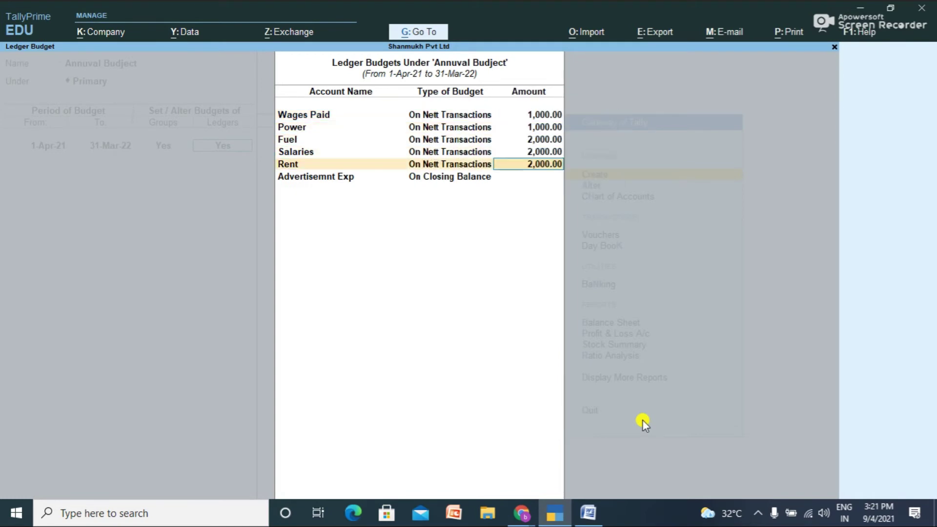
text(2000)
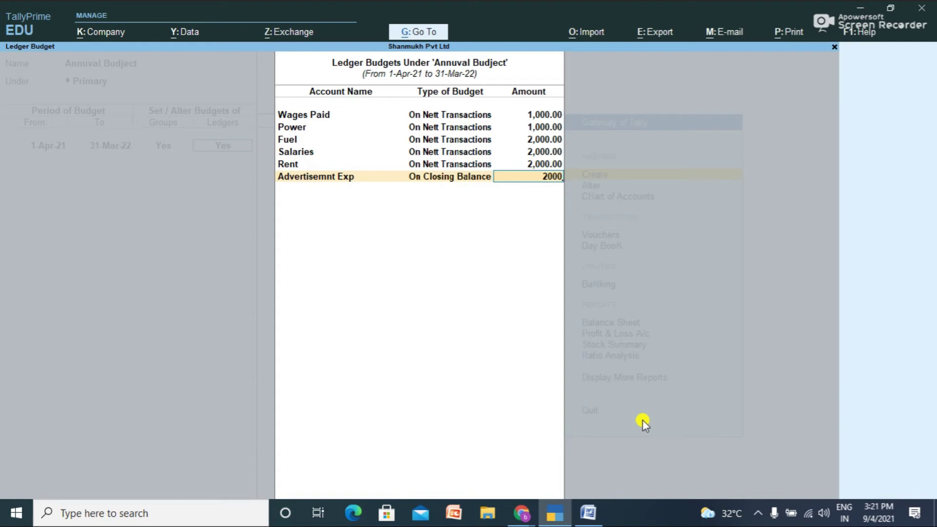
key(Return)
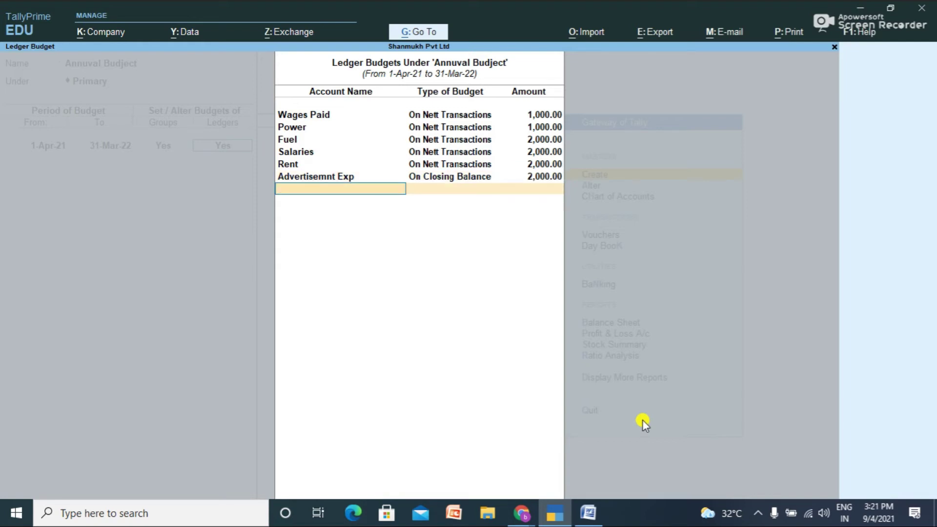
Finish the ledger budget list, save the annual budget, and return to the Gateway of Tally.
key(Return)
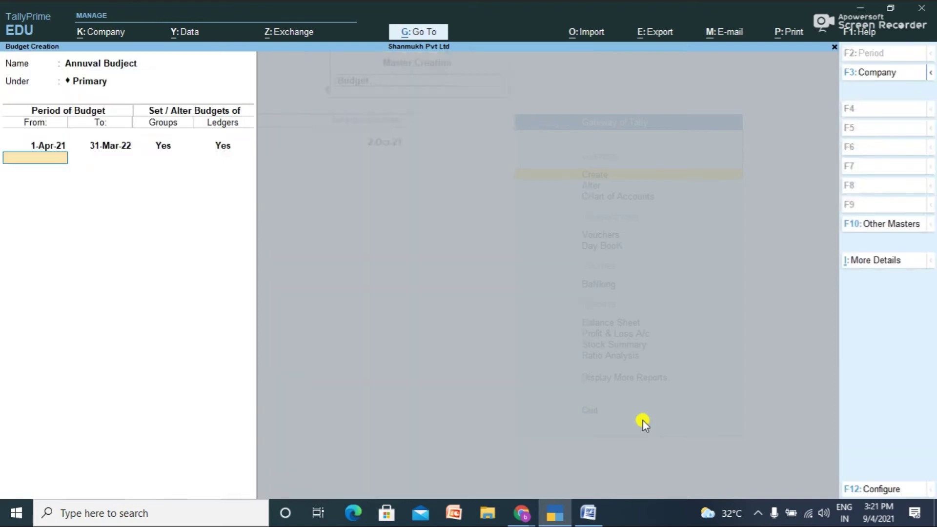
key(Return)
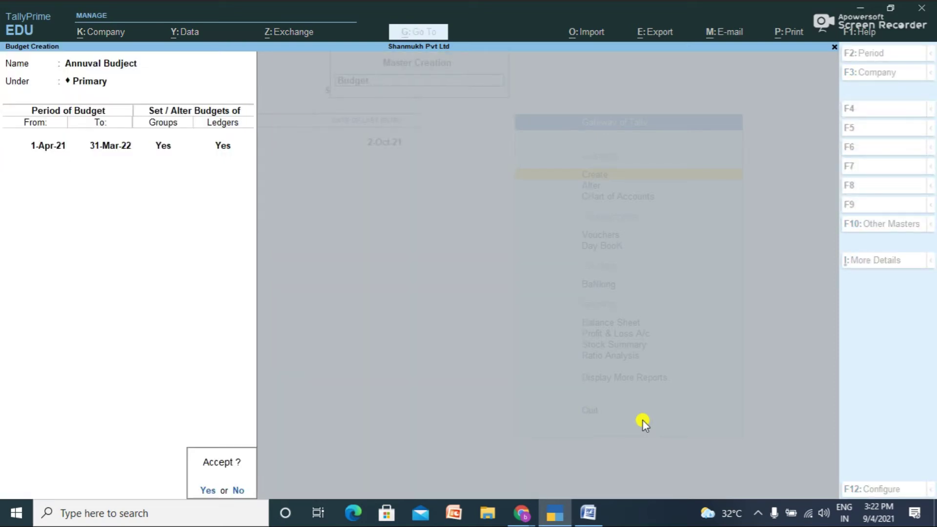
key(Return)
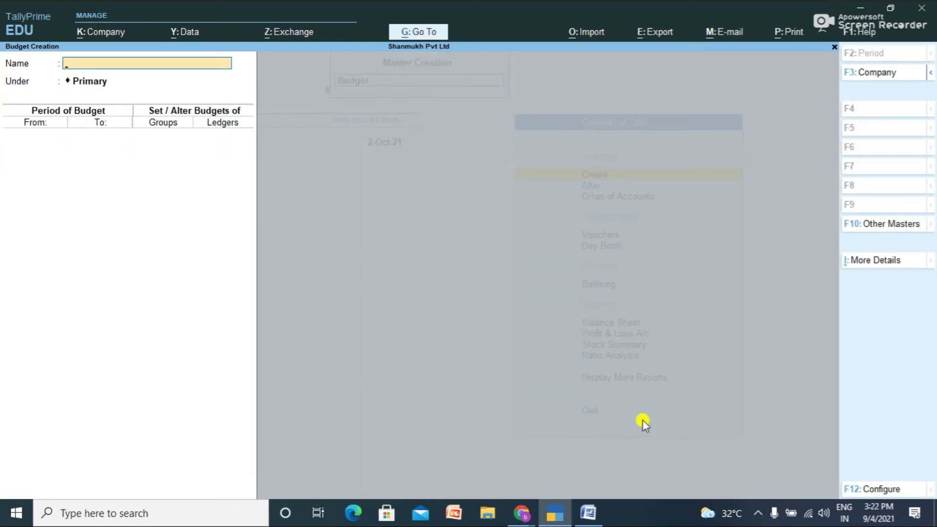
key(Escape)
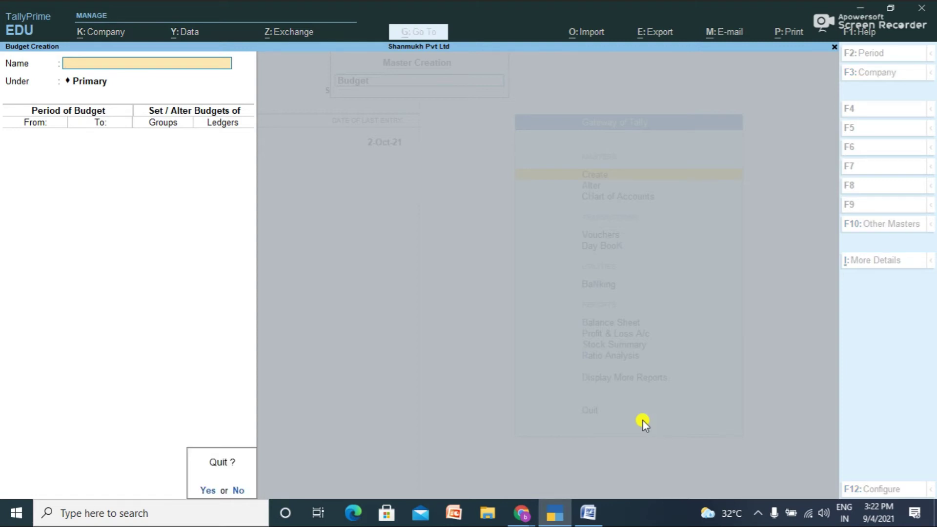
key(Return)
key(Escape)
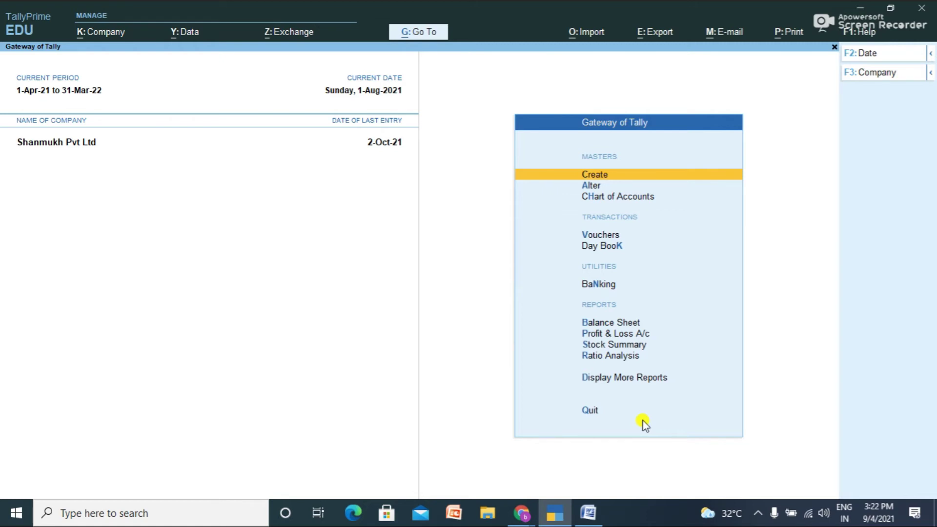
Open the Annuval Budject budget master for alteration.
key(Down)
key(Return)
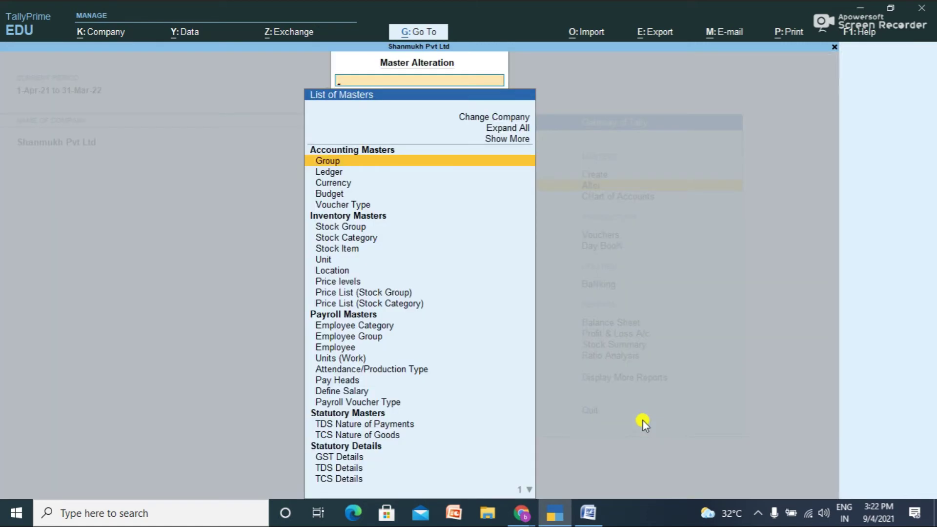
key(Down)
key(Down)
key(Down)
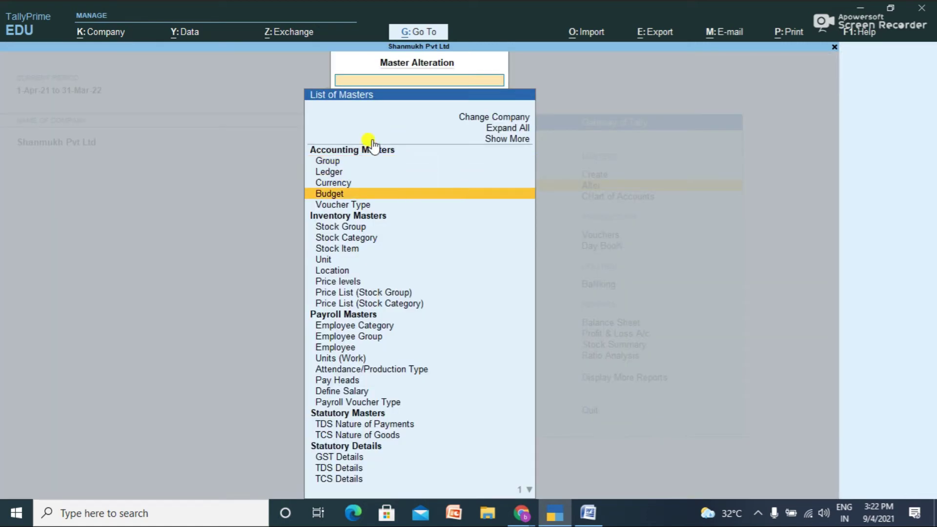
click(357, 193)
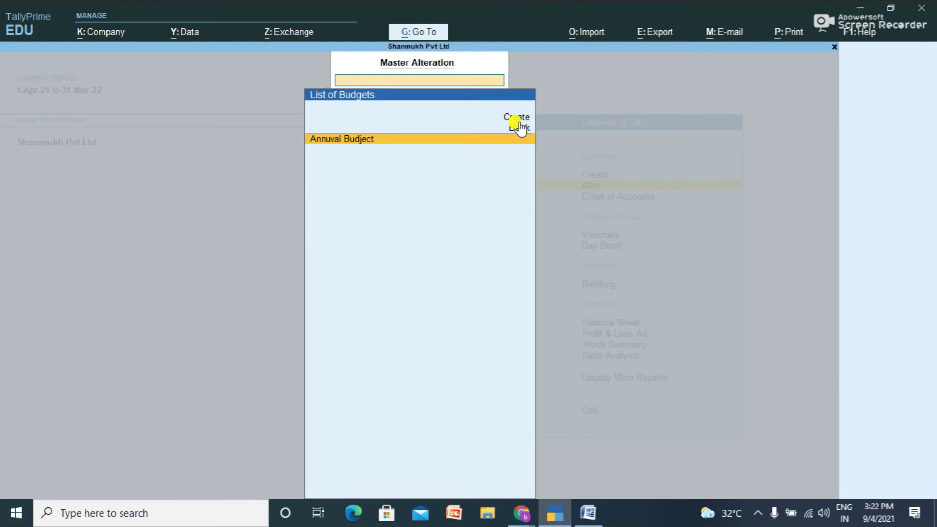
click(386, 141)
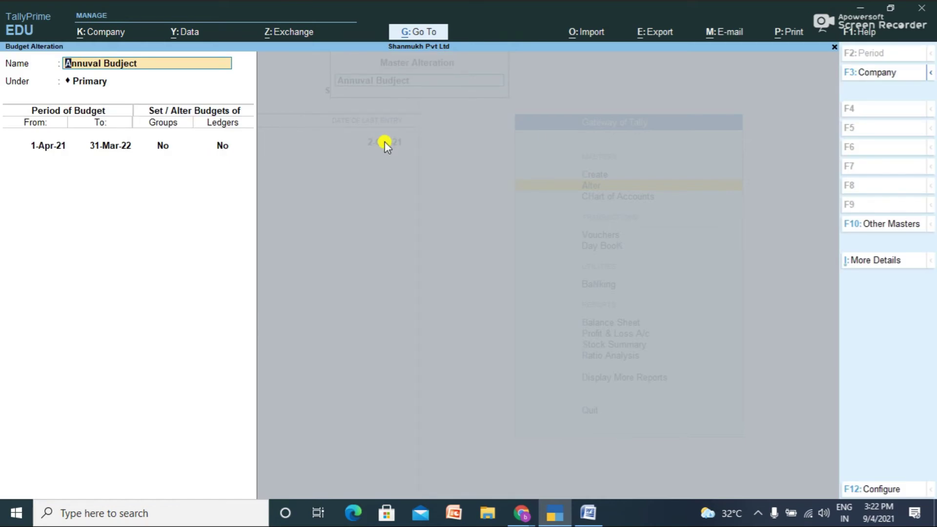
Open the group budgets for the 1-Apr-21 to 31-Mar-22 period and review each group's budget type and amount.
key(Return)
key(Return)
key(Return)
key(Return)
text(y)
key(Return)
key(Return)
key(Return)
key(Return)
key(Return)
key(Return)
key(Return)
key(Return)
key(Return)
key(Return)
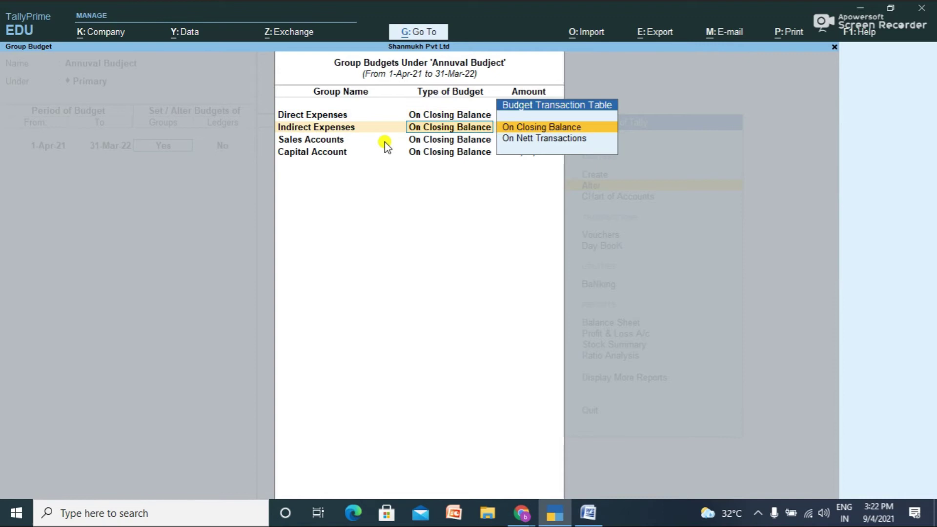
key(Return)
key(Return)
key(Return)
key(Return)
key(Return)
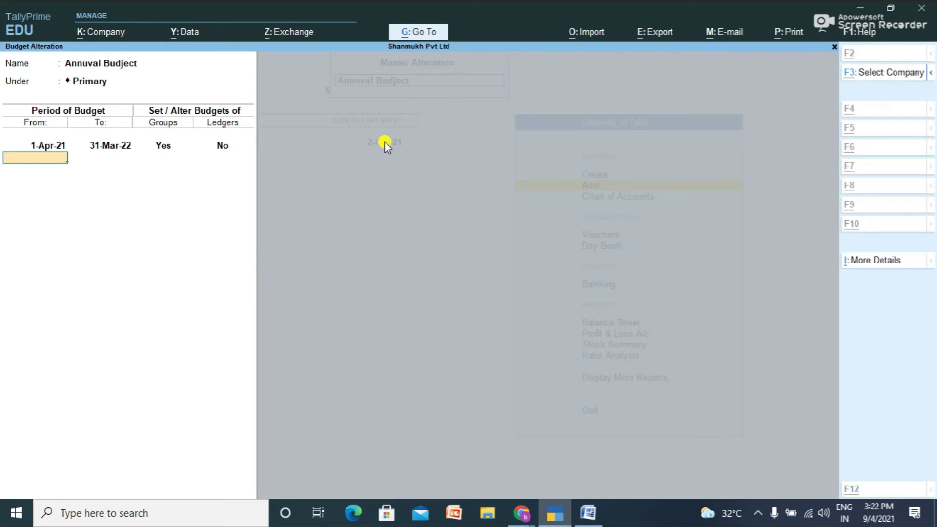
Request deletion of the Annuval Budject budget, decline it, and return to the Gateway of Tally.
key(alt+d)
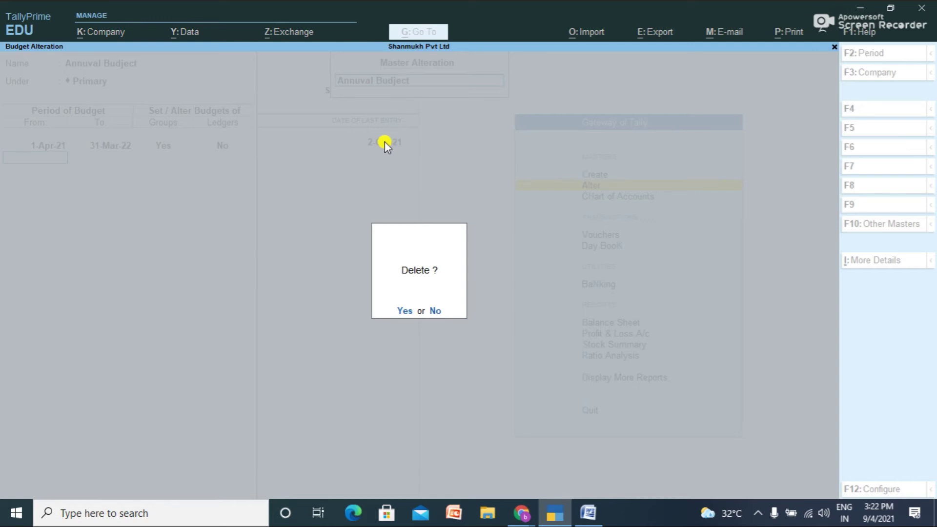
key(n)
key(Escape)
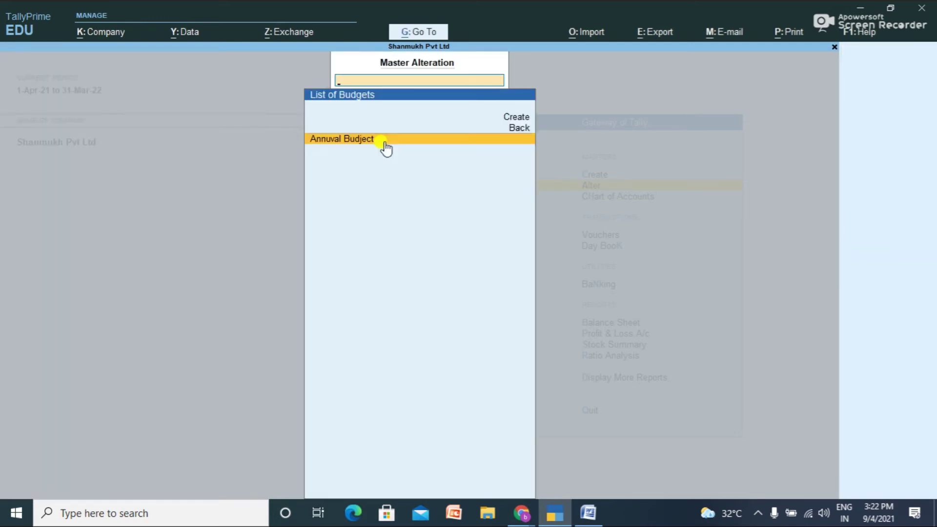
key(Escape)
key(Escape)
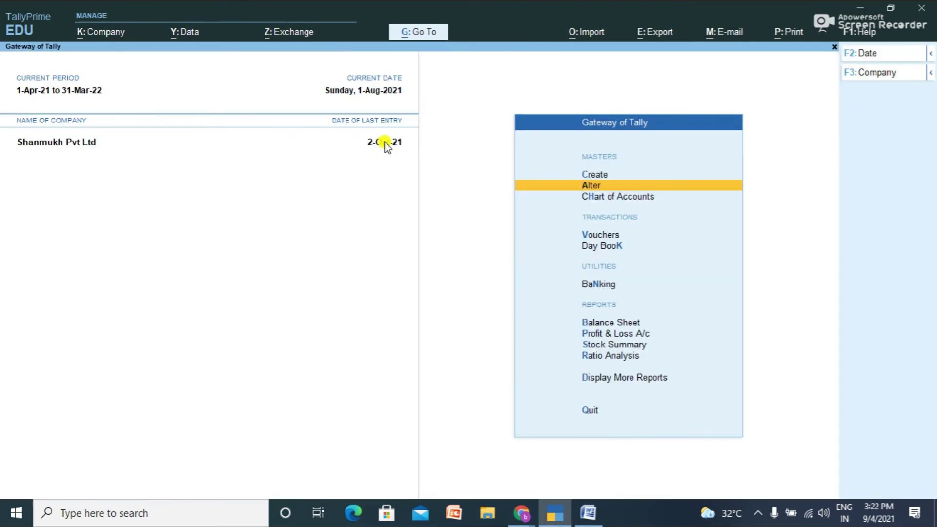
Open accounting voucher creation for a new sales voucher.
key(Up)
key(Down)
key(Down)
key(Down)
key(Return)
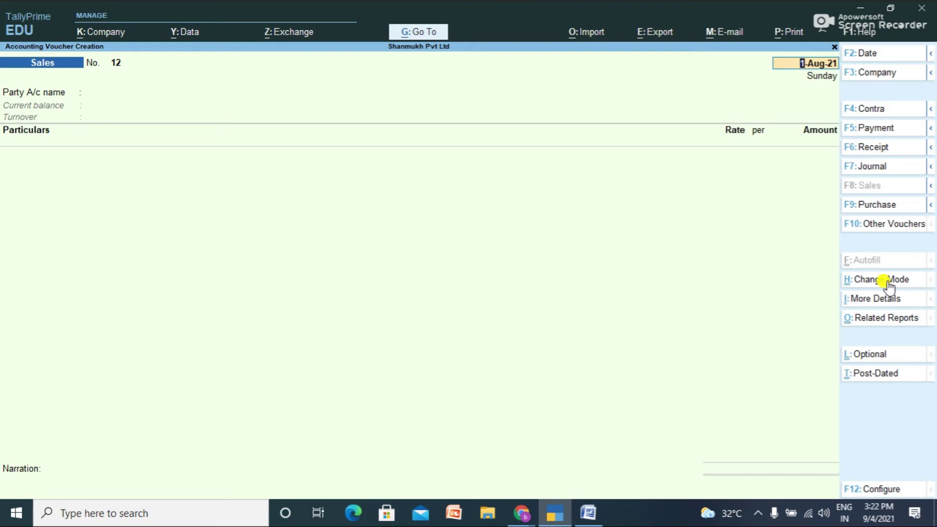
Keep the sales voucher date 1-Aug-21 and set Cash as the party account, accepting the default party details.
key(Return)
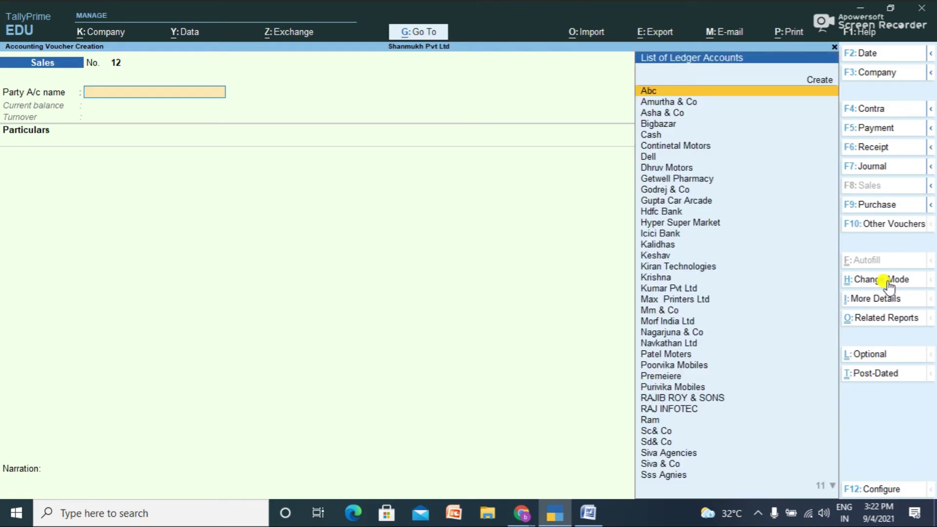
text(Cash)
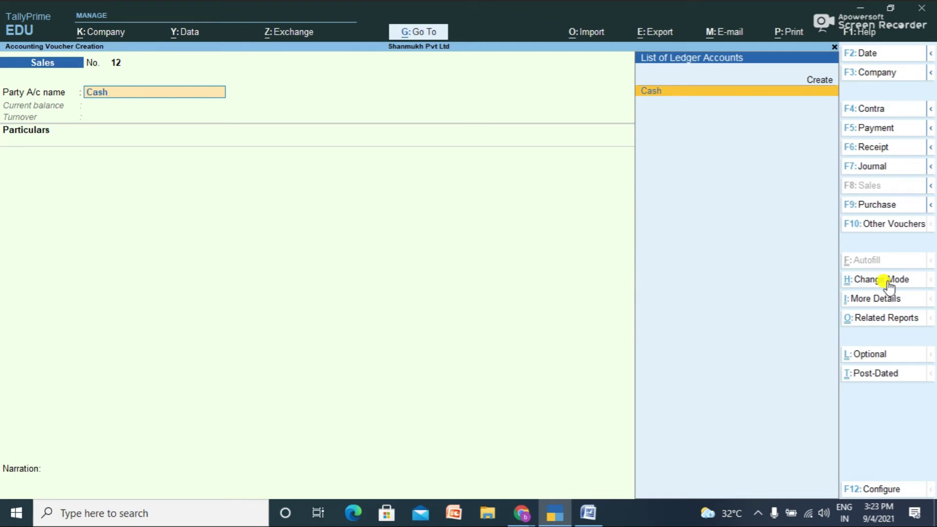
key(Return)
key(Return)
key(Return)
key(Return)
key(Return)
key(Return)
key(Return)
key(Return)
key(Return)
Add the Sales ledger with an amount of 3,00,000 and save the sales voucher.
text(Sa)
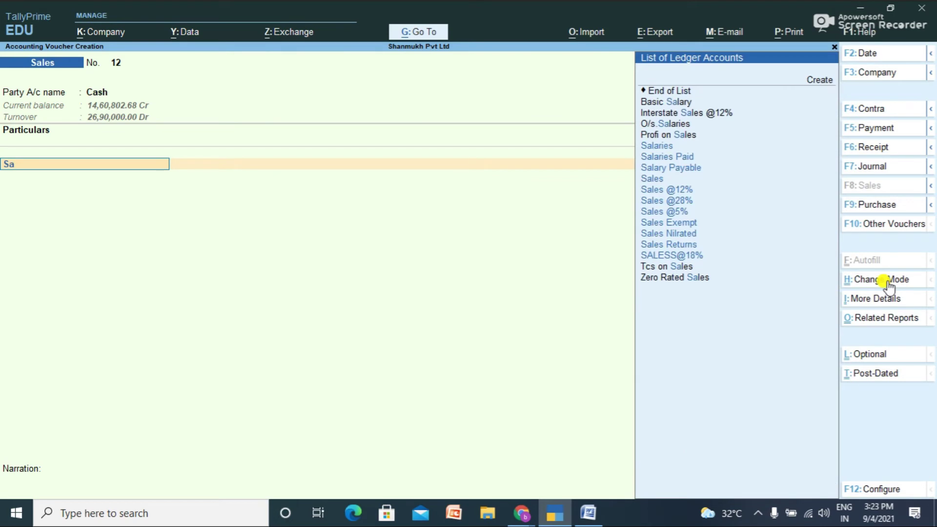
key(Down)
key(Down)
key(Down)
key(Return)
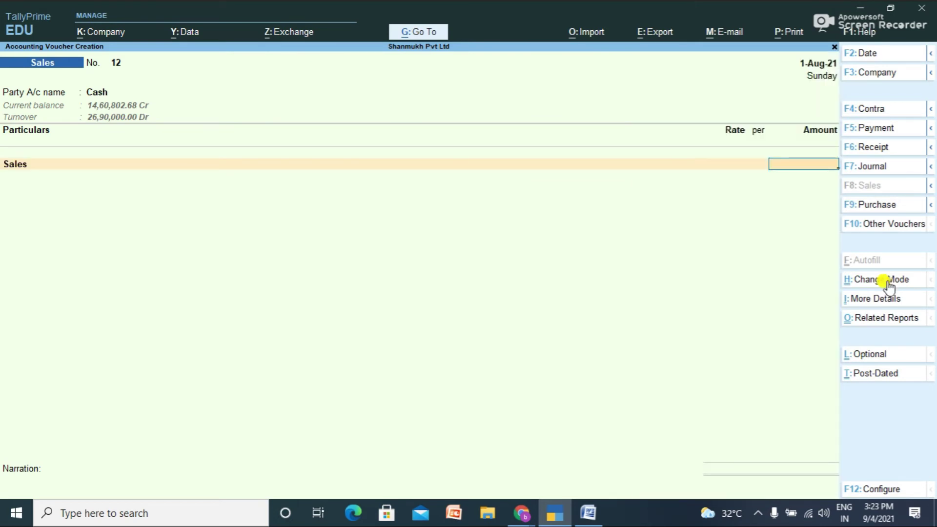
text(3,00,00)
text(0)
key(Return)
key(Return)
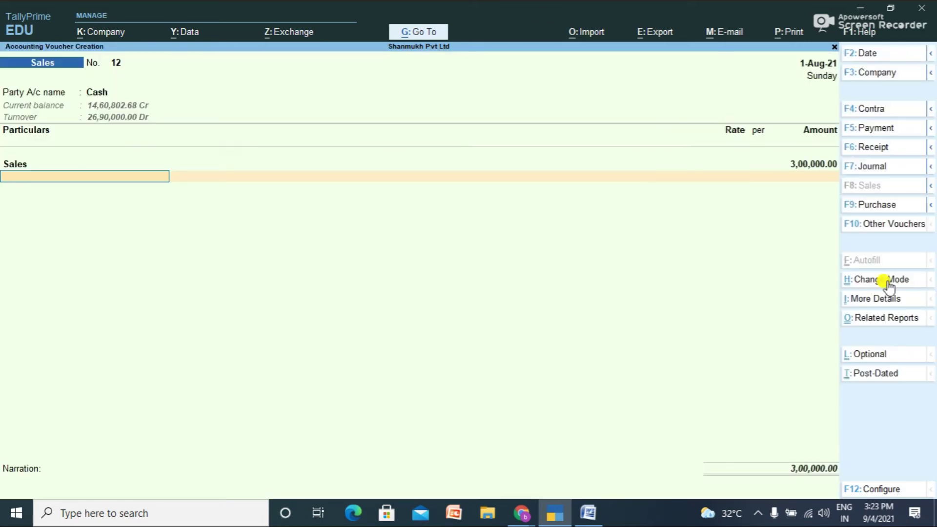
key(Return)
key(Return)
key(Return)
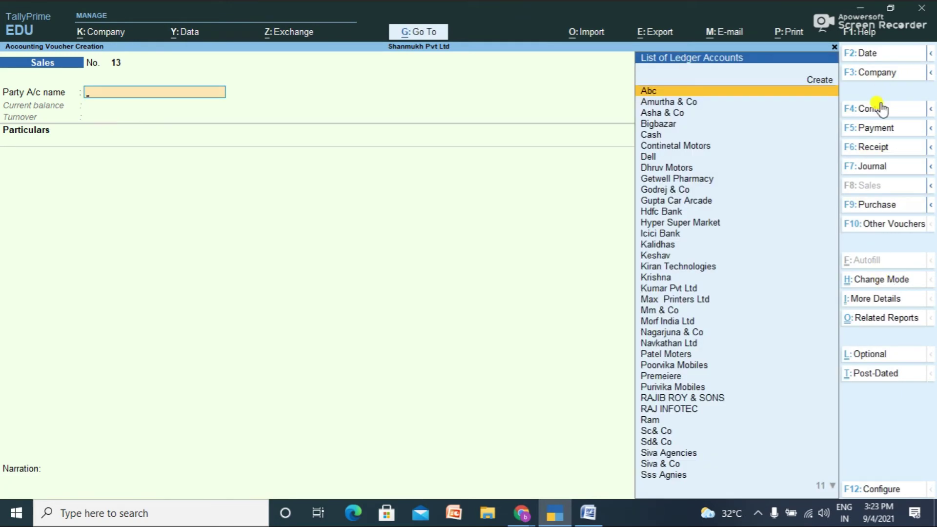
Record and save a receipt voucher crediting Capital A/c with 1,50,000 and debiting Cash.
click(873, 146)
key(Return)
text(Ca)
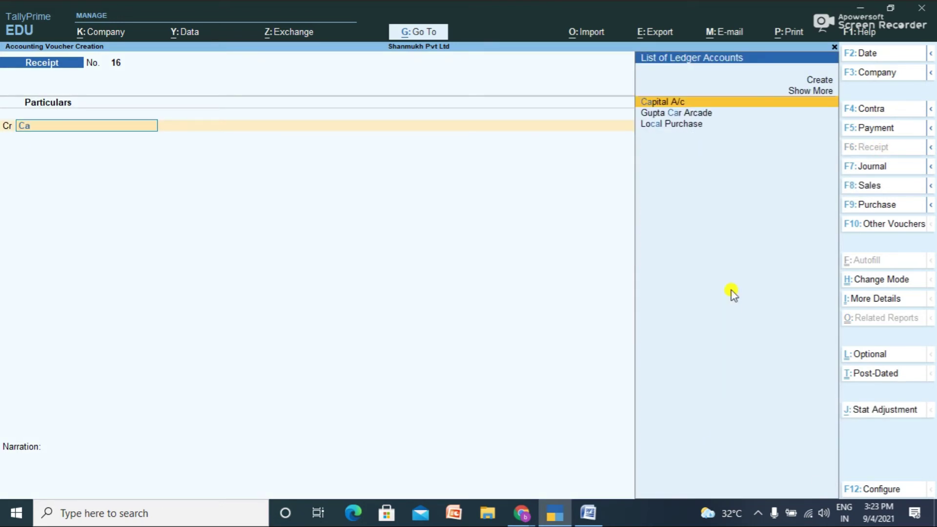
key(Return)
text(150000)
key(Return)
key(Return)
key(Return)
key(Return)
key(Return)
key(Return)
key(Return)
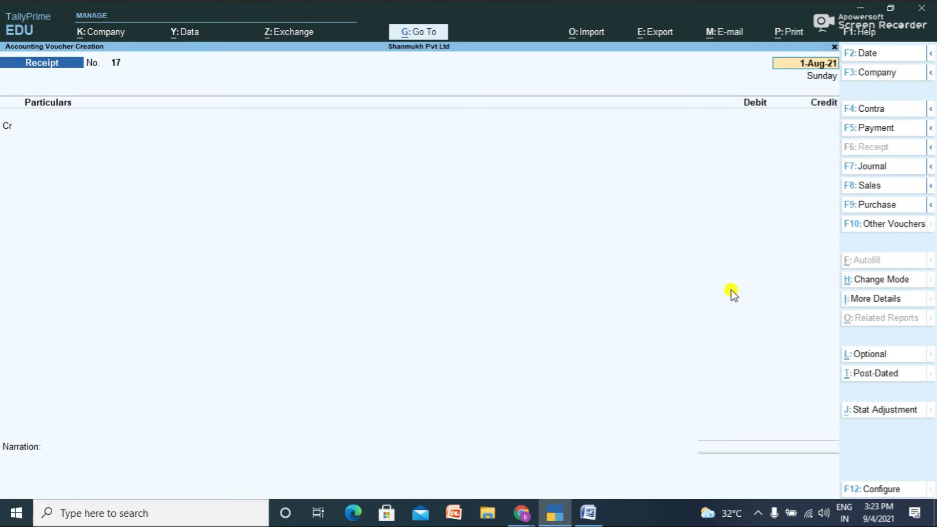
Start a payment voucher dated 1-Aug-21 and debit Wages Paid with 1,000.
click(873, 128)
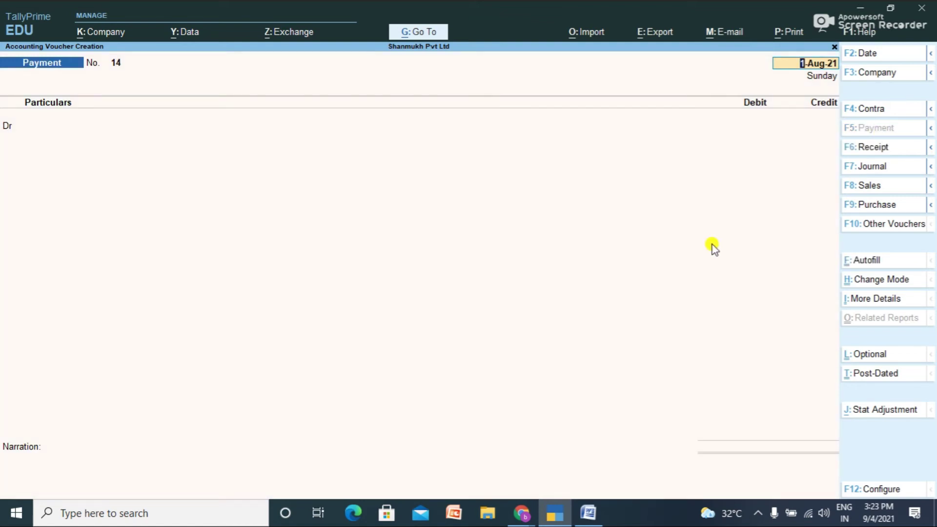
key(Return)
text(Wages Paid)
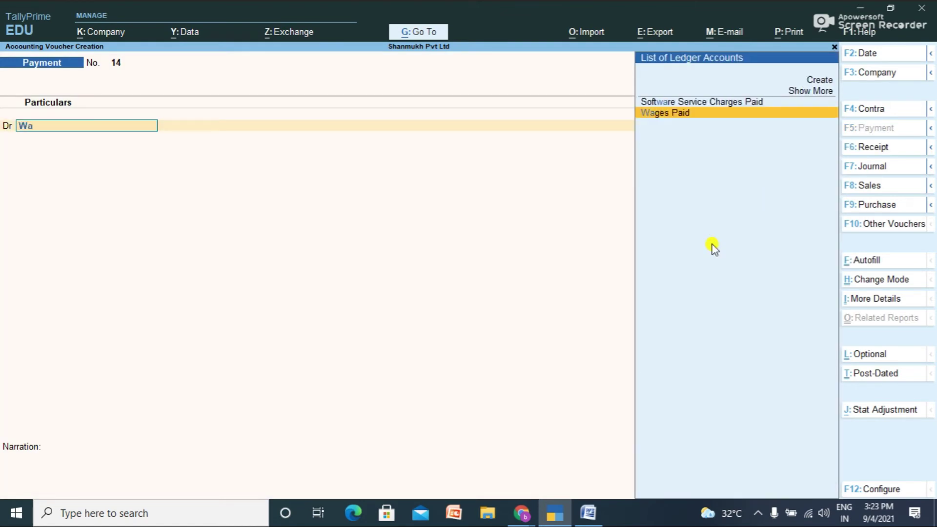
key(Return)
key(Return)
text(1000)
key(Return)
Check the estimated expenses chart and add a second debit line for Power with 1,000 to the payment voucher.
text(dr)
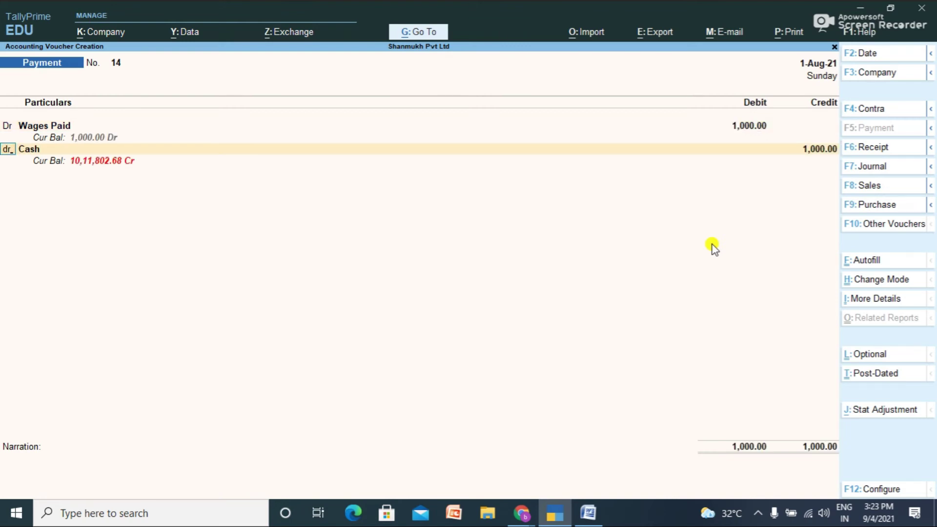
key(Return)
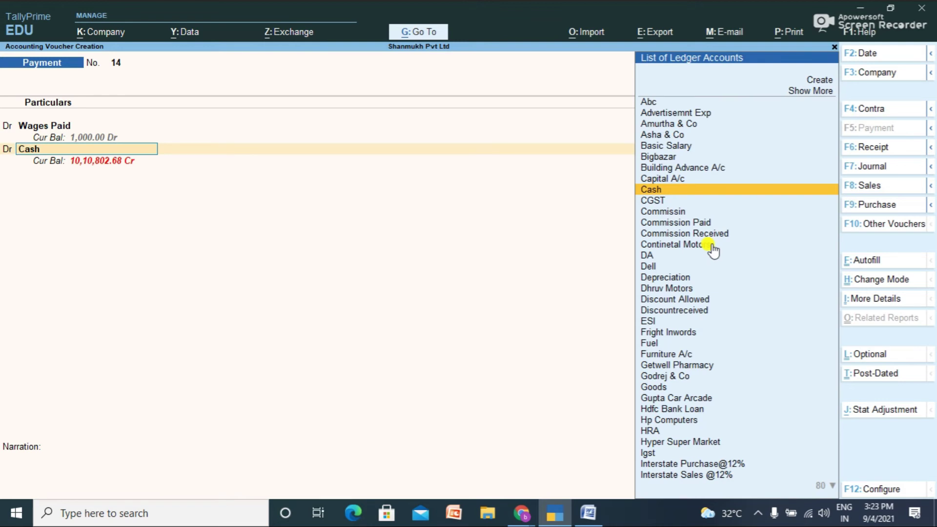
key(alt+Tab)
key(alt+Tab)
text(Po)
key(Down)
key(Return)
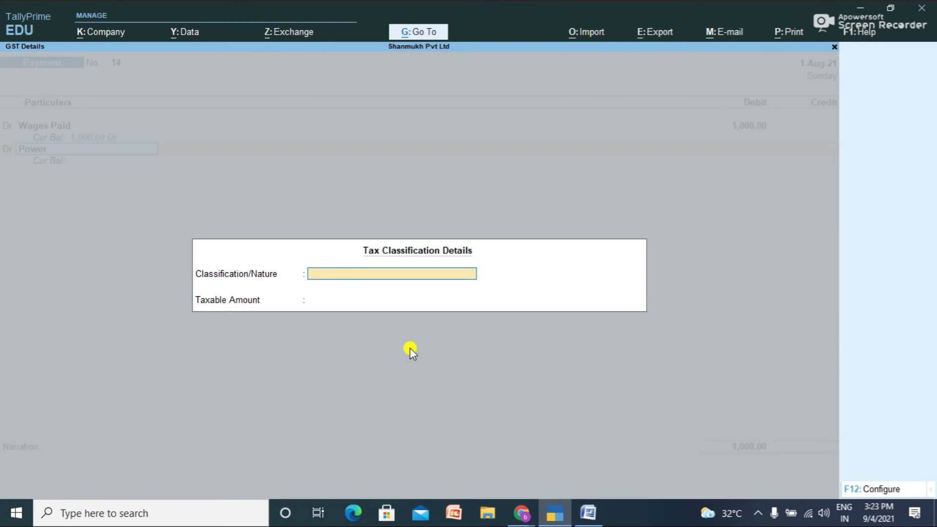
key(Return)
key(Return)
text(1000)
key(Return)
Check the estimated expenses chart again and add a debit line for Fuel with 2,000.
text(dr)
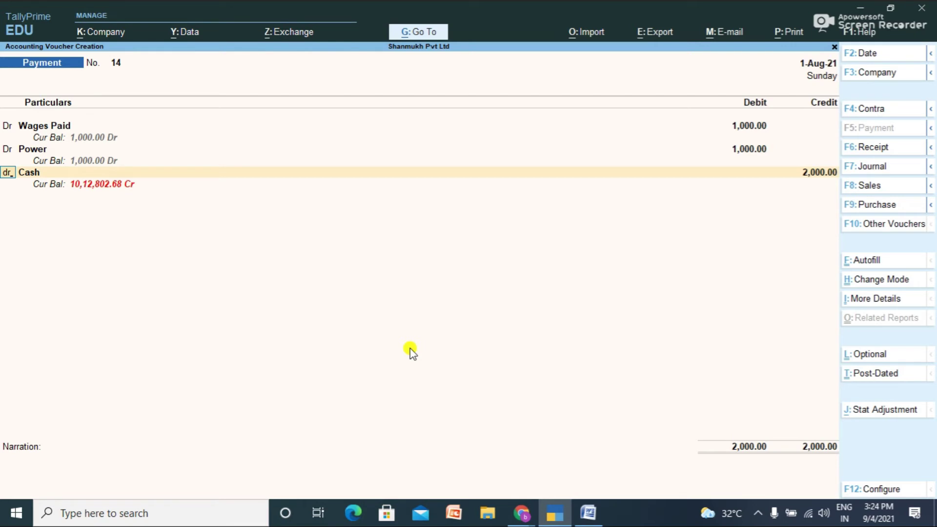
key(Return)
key(alt+Tab)
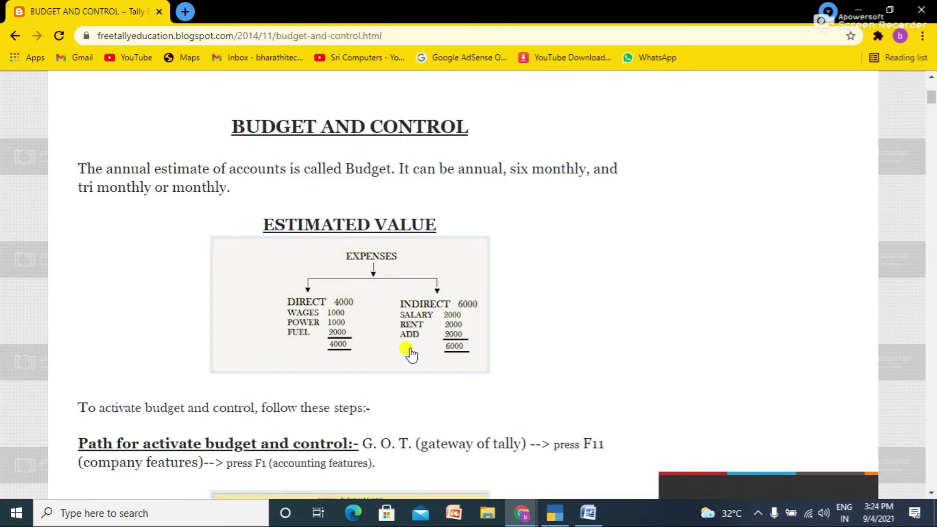
key(alt+Tab)
text(Fu)
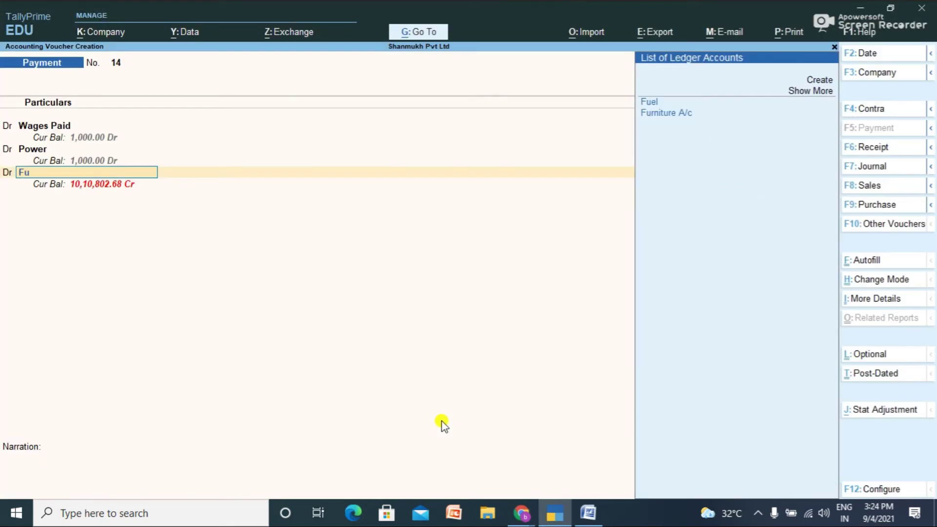
key(Return)
key(Return)
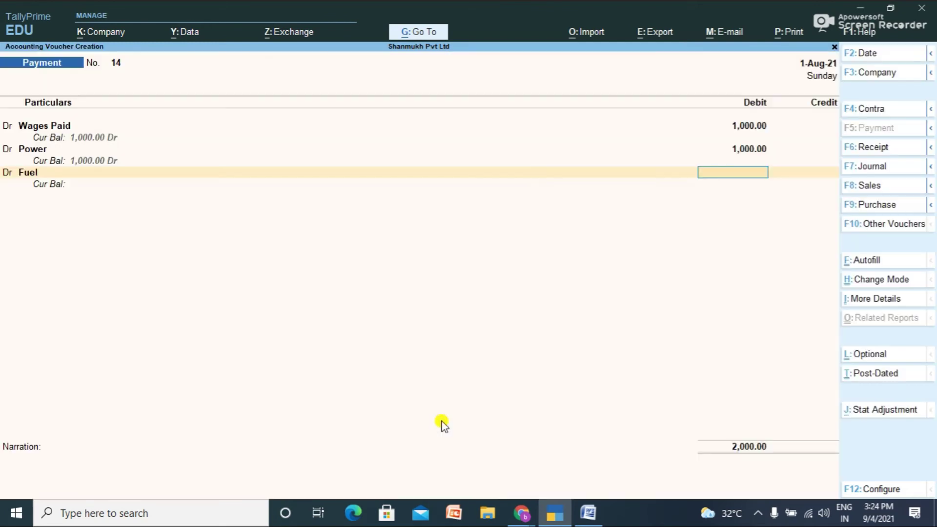
text(2000)
key(Return)
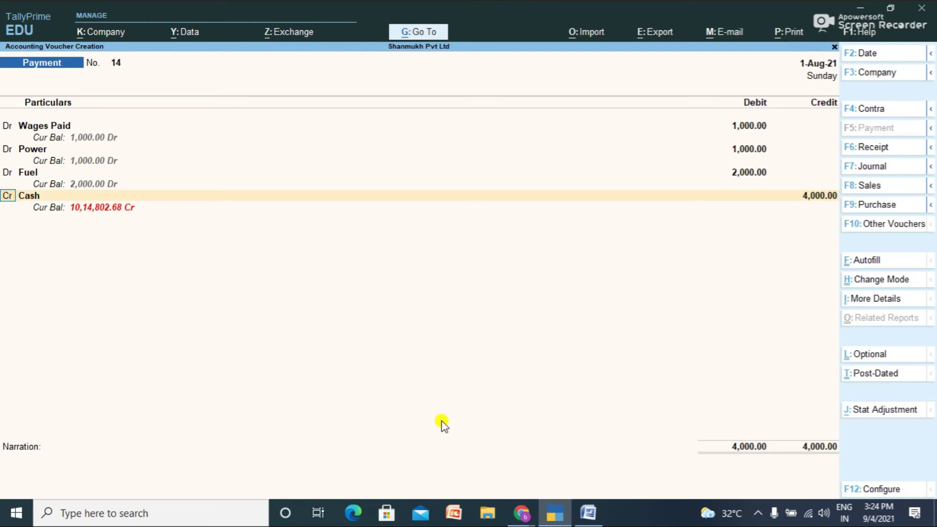
Add a debit line for the Salaries ledger with 2,000 to the payment voucher.
text(d)
key(Return)
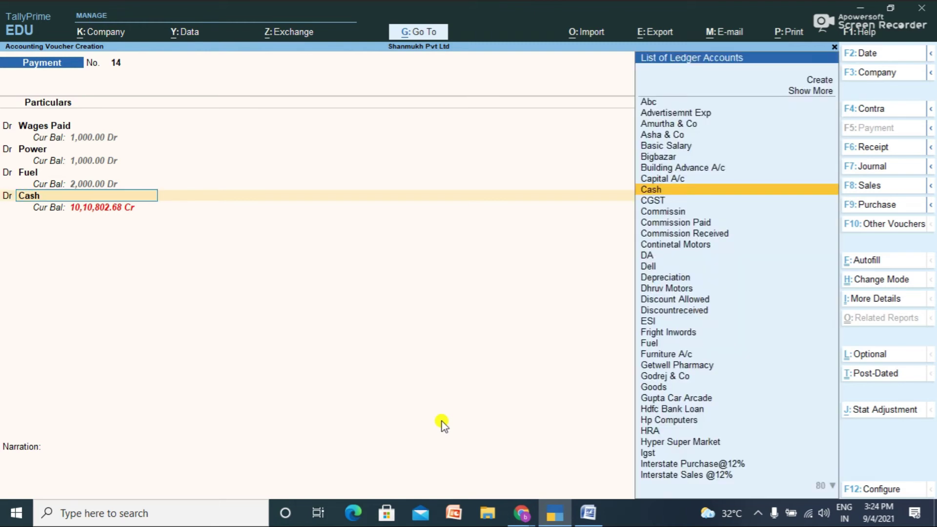
text(Sa)
key(Down)
key(Down)
key(Down)
key(Down)
key(Down)
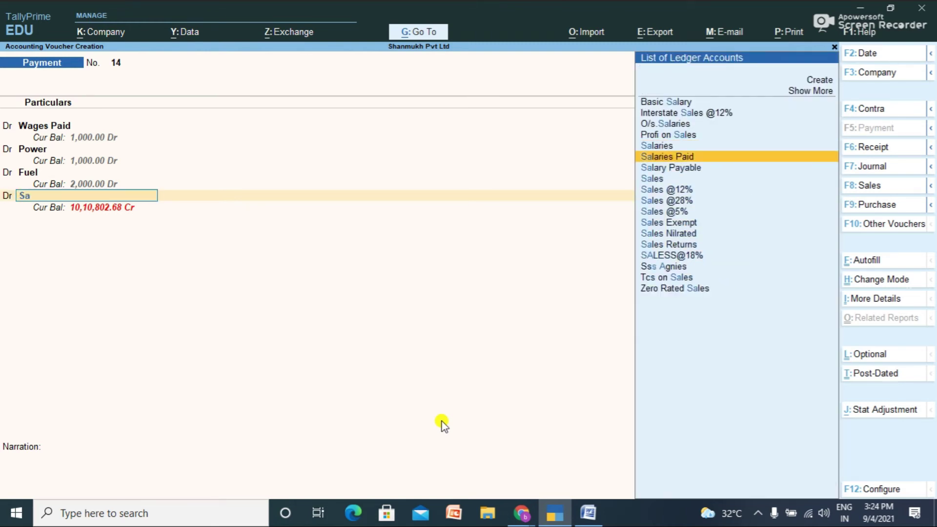
key(Up)
key(Up)
key(Up)
key(Up)
key(Up)
key(Down)
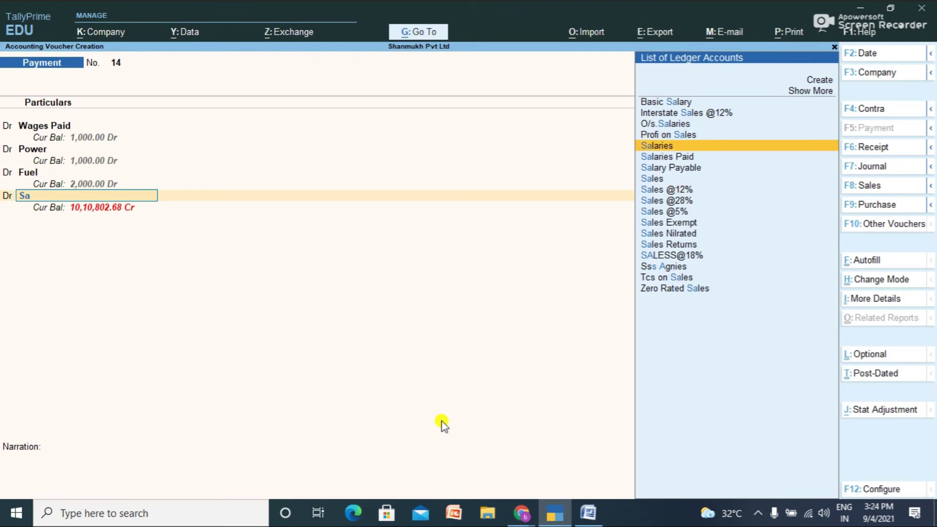
key(Return)
key(Return)
key(Return)
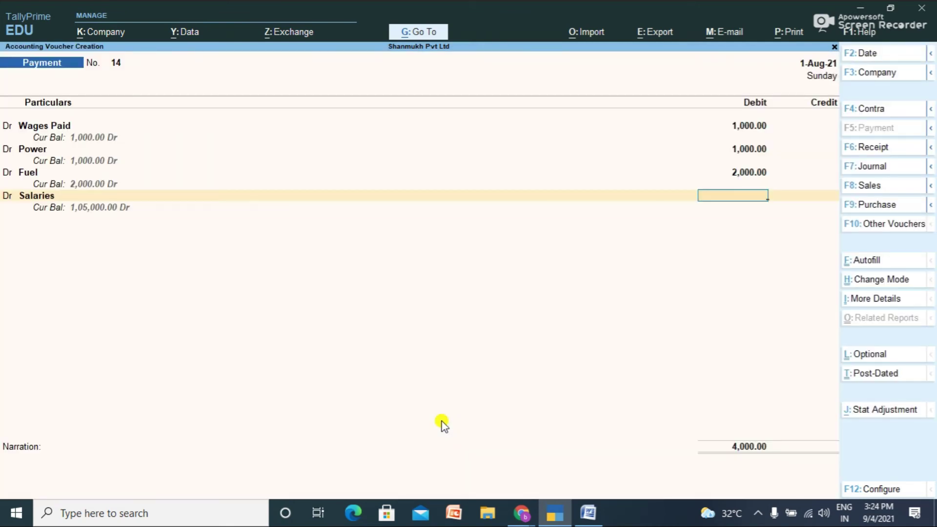
text(2000)
key(Return)
Consult the estimated expenses chart and add a debit line for Rent with 2,000.
key(d)
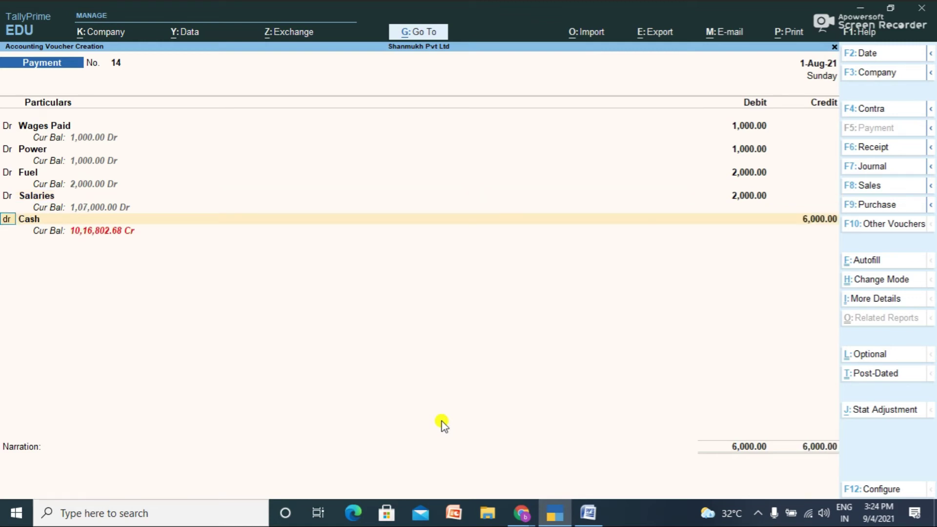
key(Return)
key(alt+Tab)
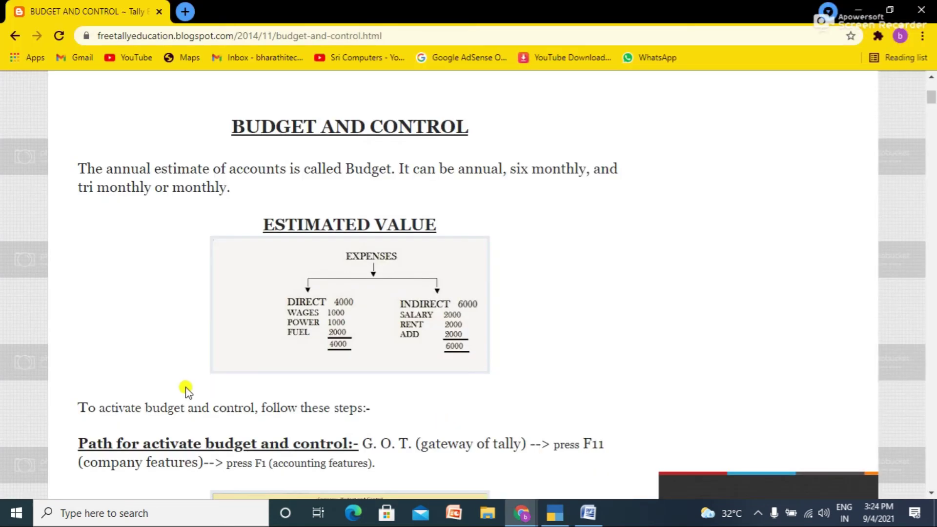
key(alt+Tab)
text(Re)
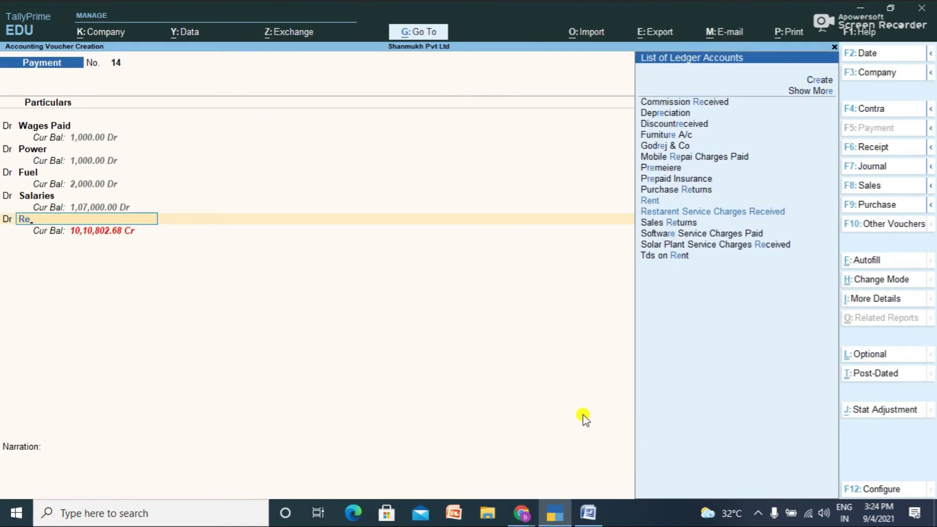
key(Return)
key(Return)
key(Return)
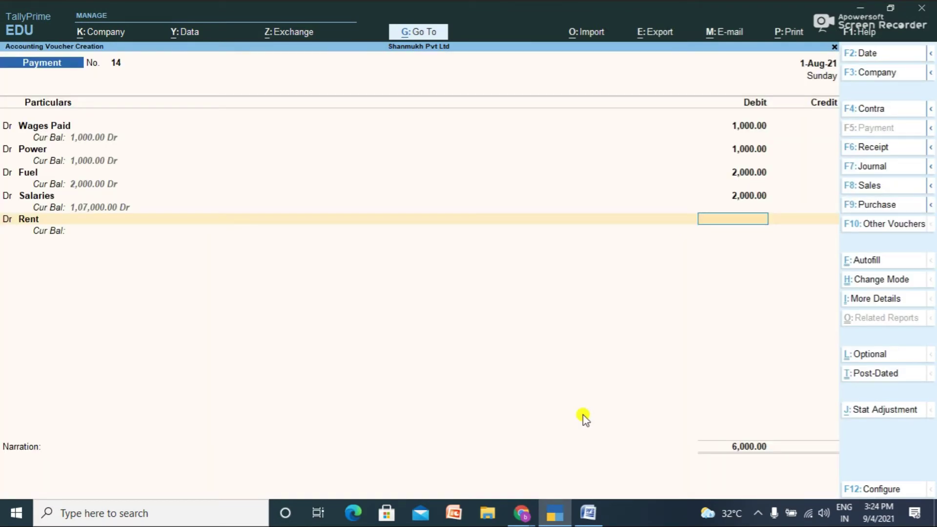
text(2000)
key(Return)
Finish the Rent line, consult the estimated expenses chart and add a debit line for Advertisemnt Exp with 2,000.
key(Return)
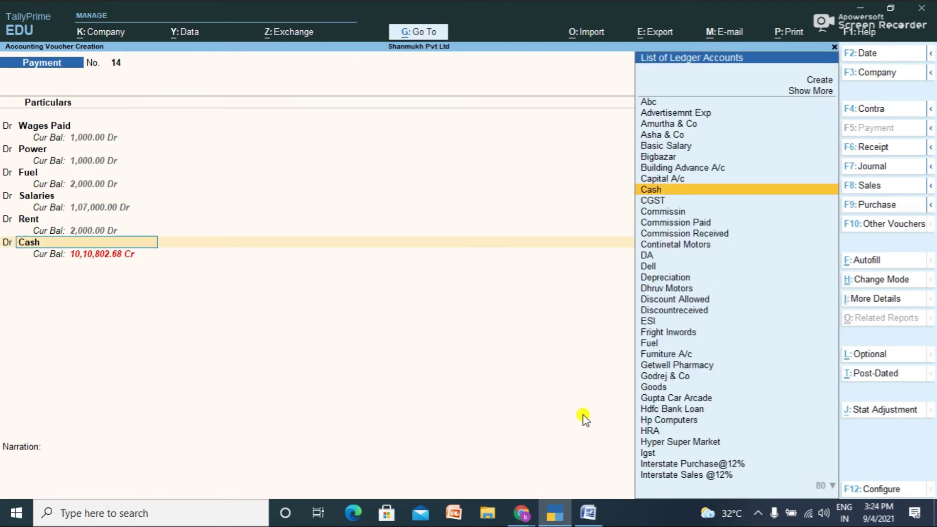
key(alt+Tab)
key(alt+Tab)
text(Ad)
key(Return)
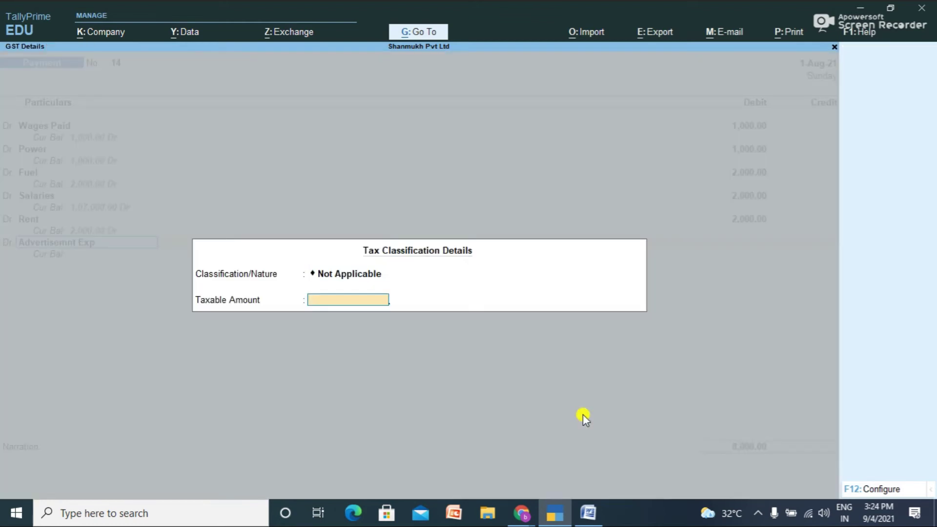
key(Return)
text(2000)
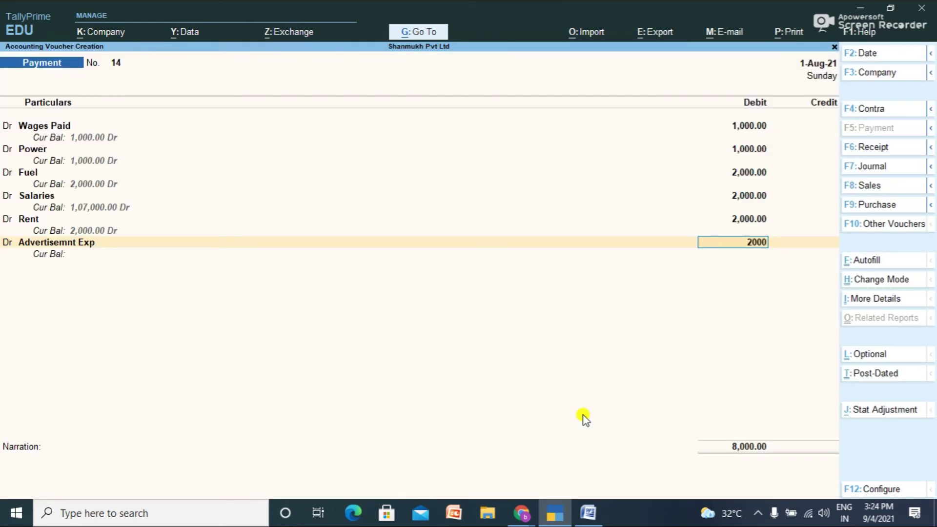
key(Return)
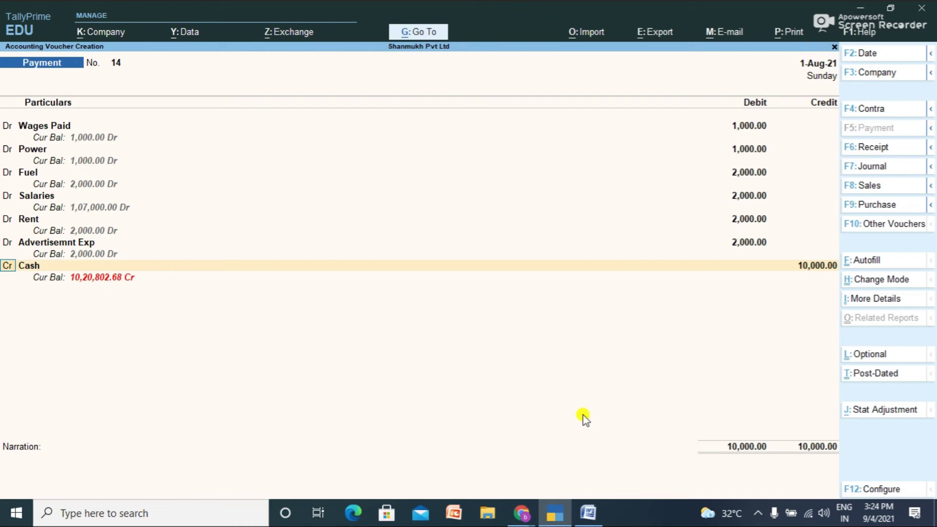
Credit the payment voucher to the Hdfc Bank ledger with 10,000.
key(Return)
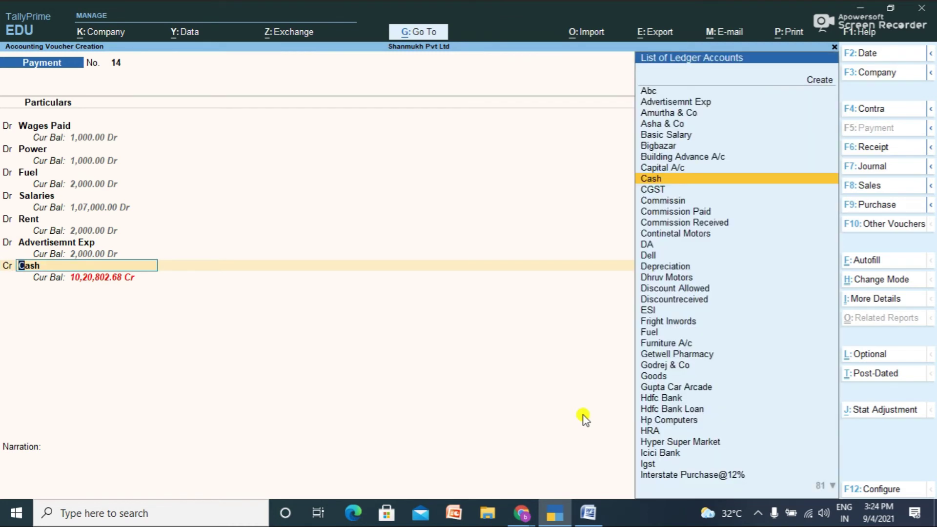
text(H)
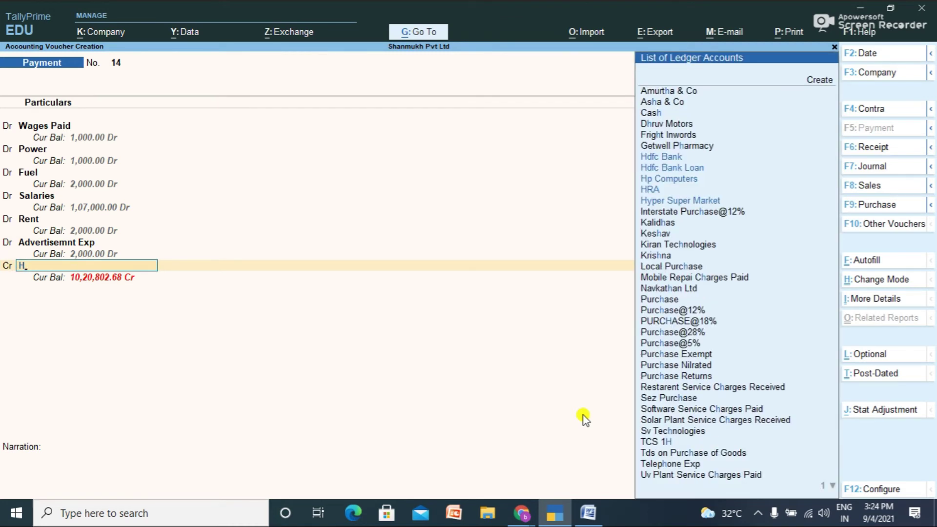
key(Down)
key(Up)
key(Return)
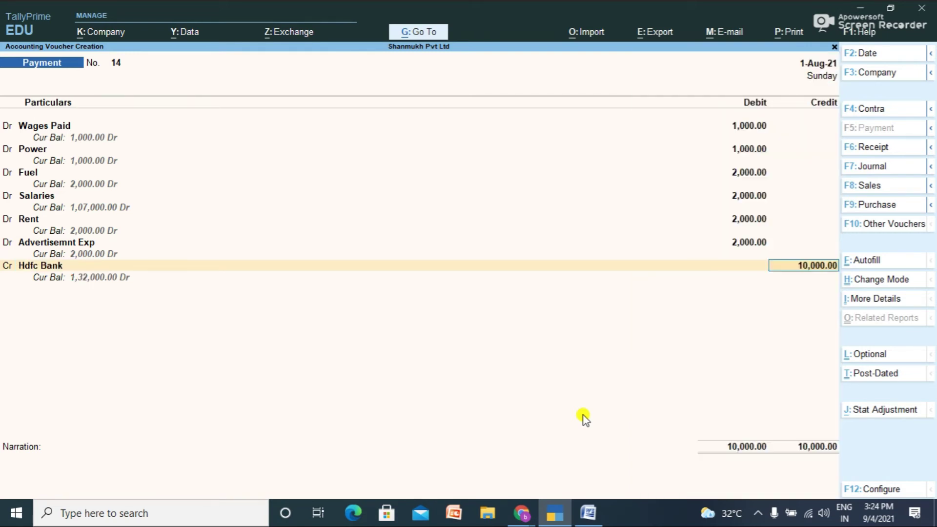
key(Return)
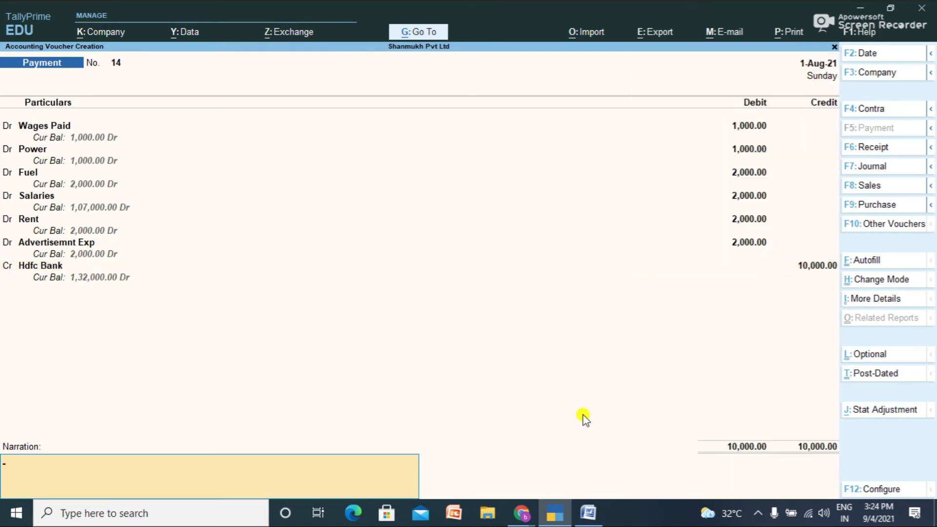
Save the payment voucher without a narration and leave voucher entry.
key(Return)
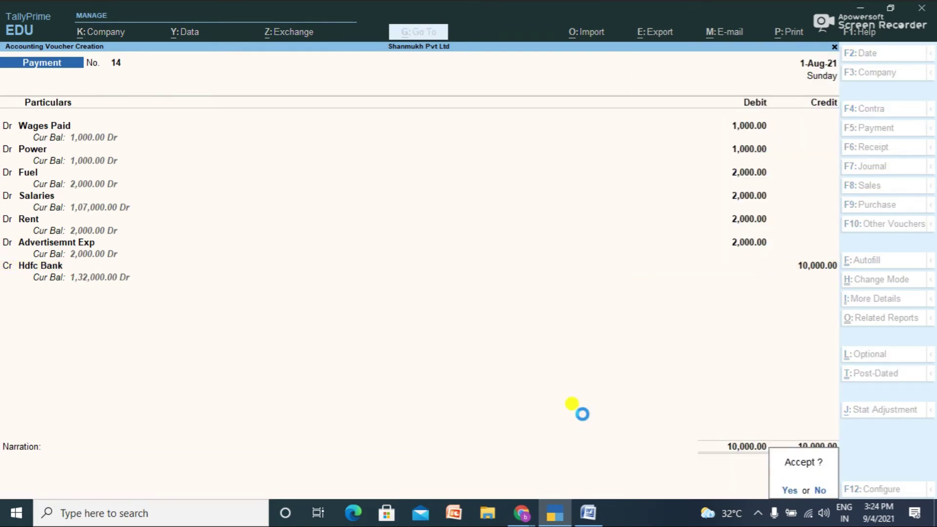
key(Return)
key(BackSpace)
key(Escape)
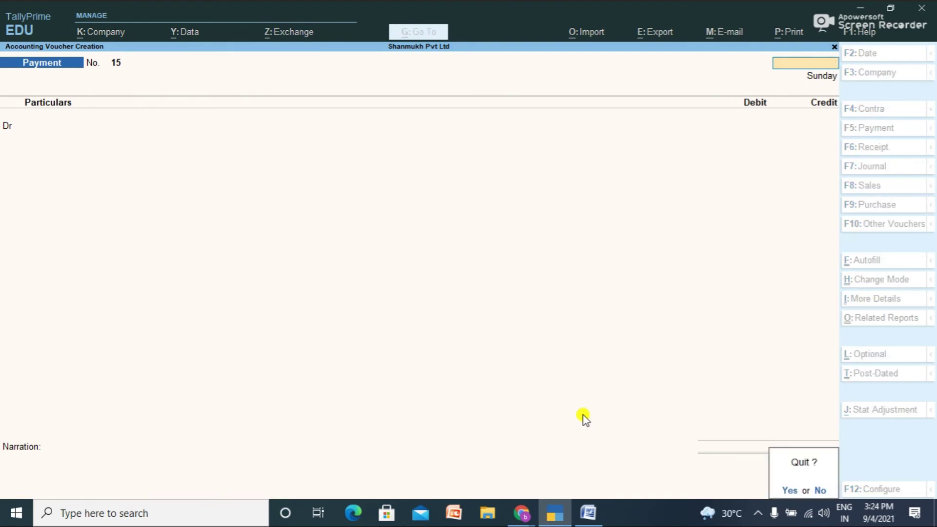
key(Return)
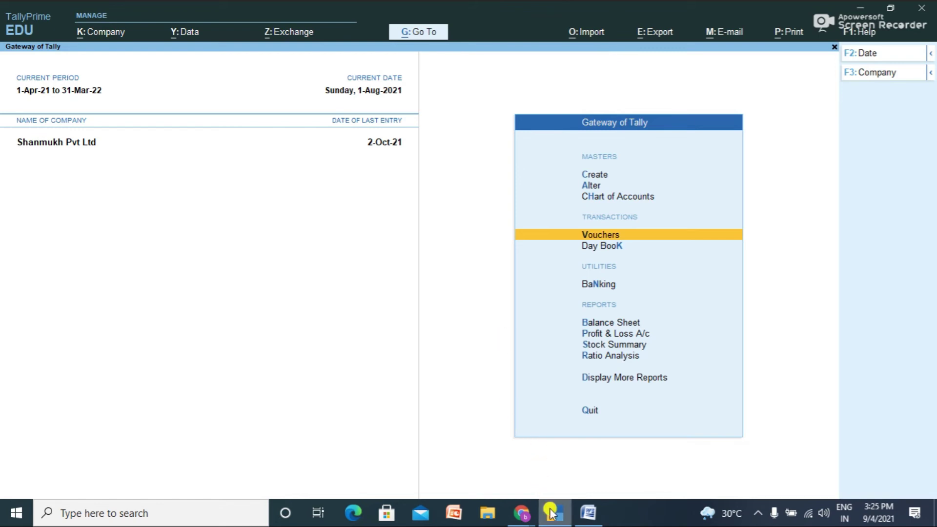
Check the estimated expenses chart in the browser and open the Wages Paid ledger in TallyPrime for alteration.
click(531, 512)
click(591, 454)
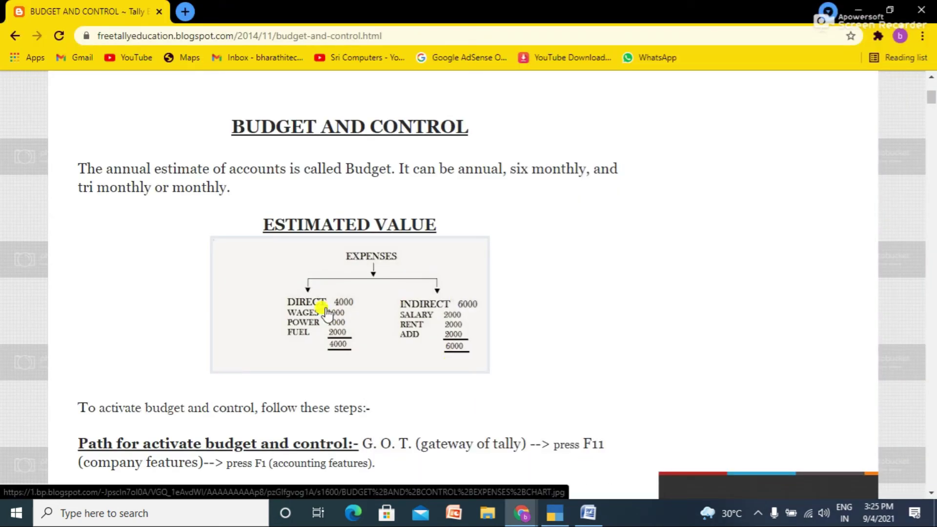
click(556, 518)
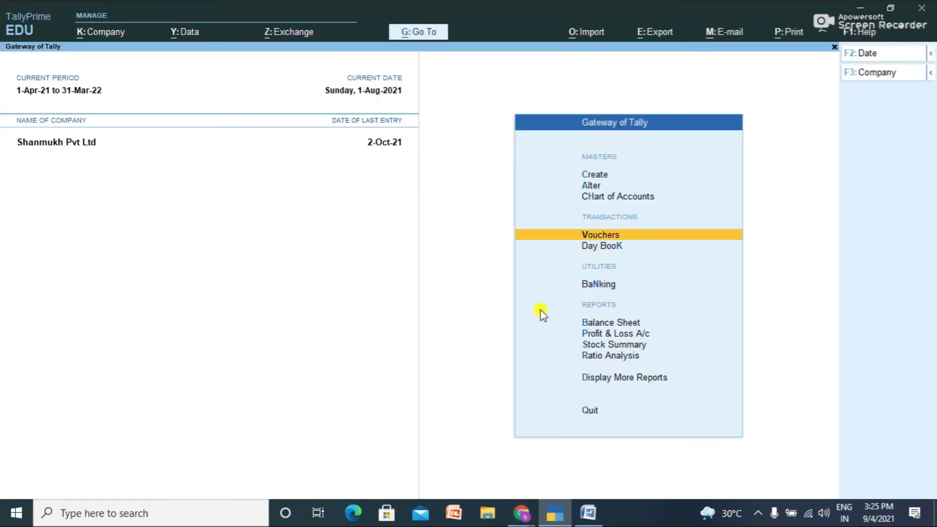
click(597, 186)
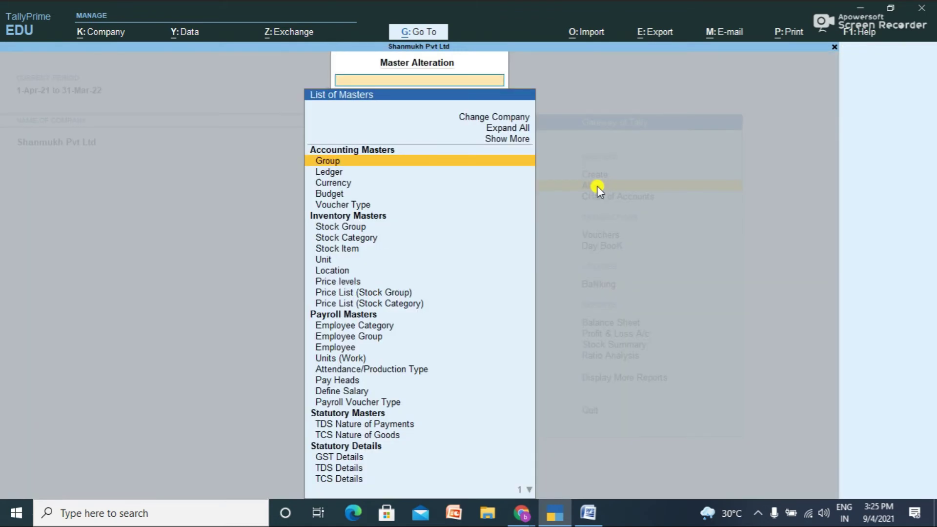
key(Down)
key(Down)
key(Up)
key(Return)
text(wa)
key(Return)
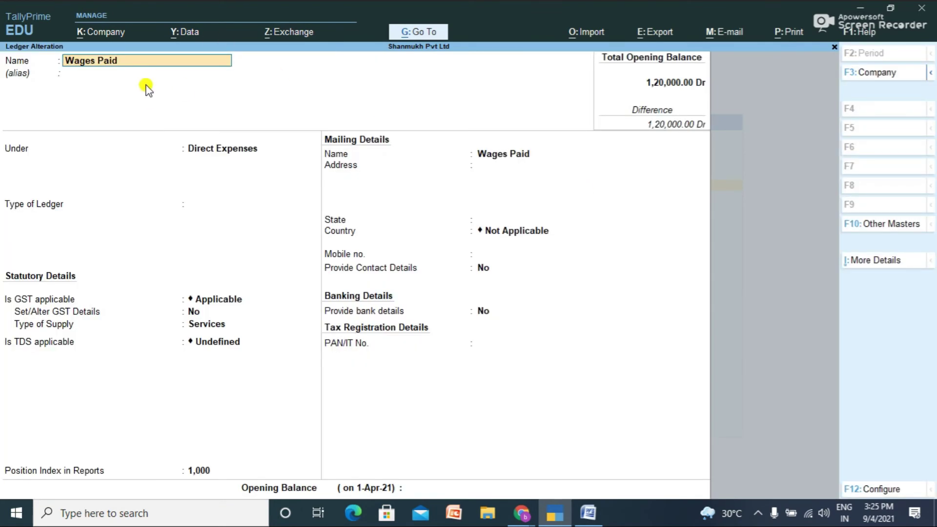
Keep the Wages Paid ledger under Direct Expenses and save it.
key(Return)
key(Return)
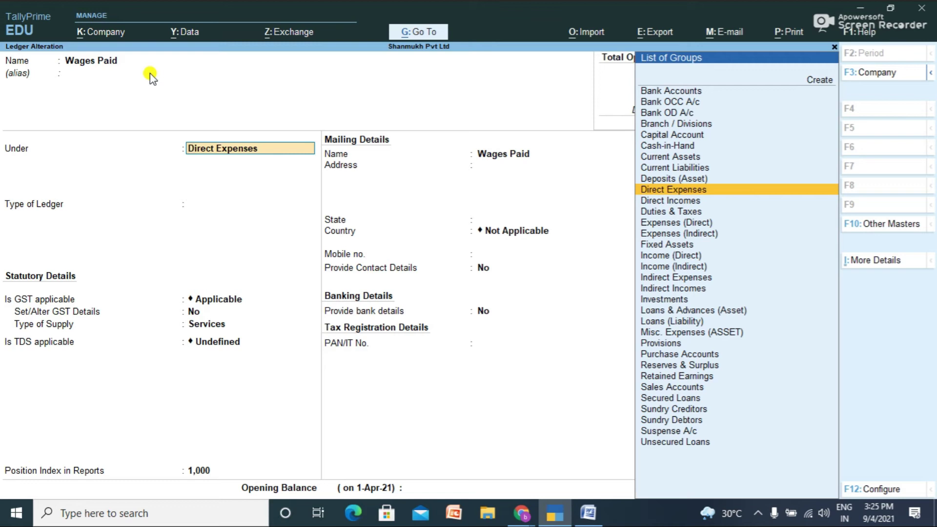
key(Return)
key(Return)
key(Return)
key(Return)
key(Return)
key(Return)
key(Return)
key(Return)
key(Return)
key(Return)
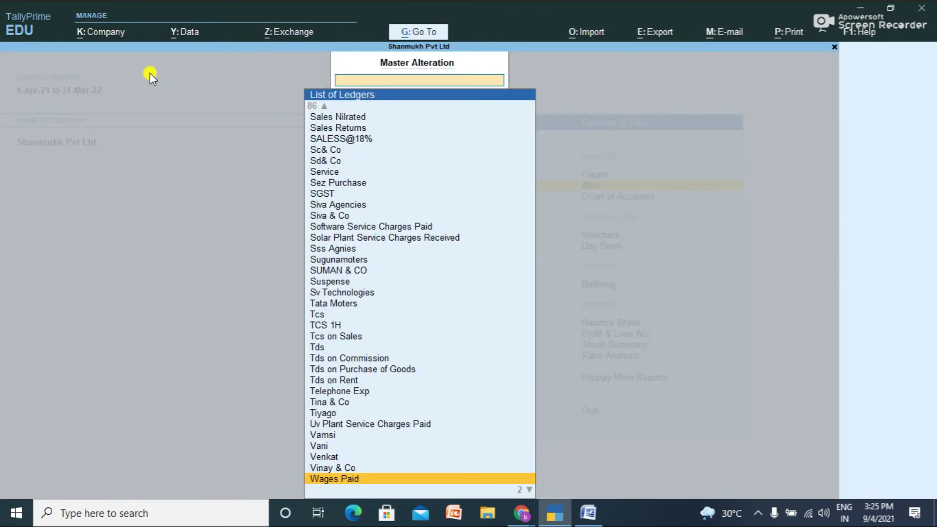
Open the Power ledger, keep it under Direct Expenses with ledger type Not Applicable, and save it.
text(Pow)
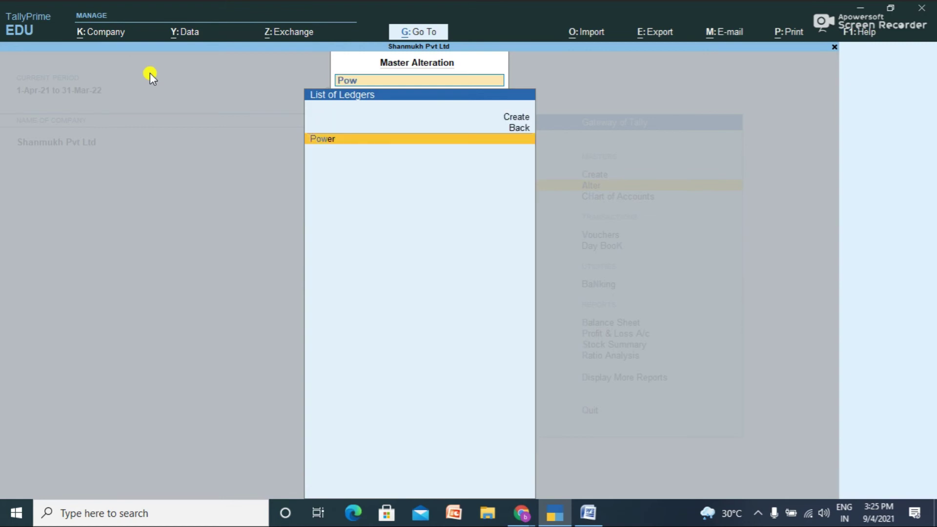
key(Return)
key(Return)
key(Return)
key(Return)
key(Return)
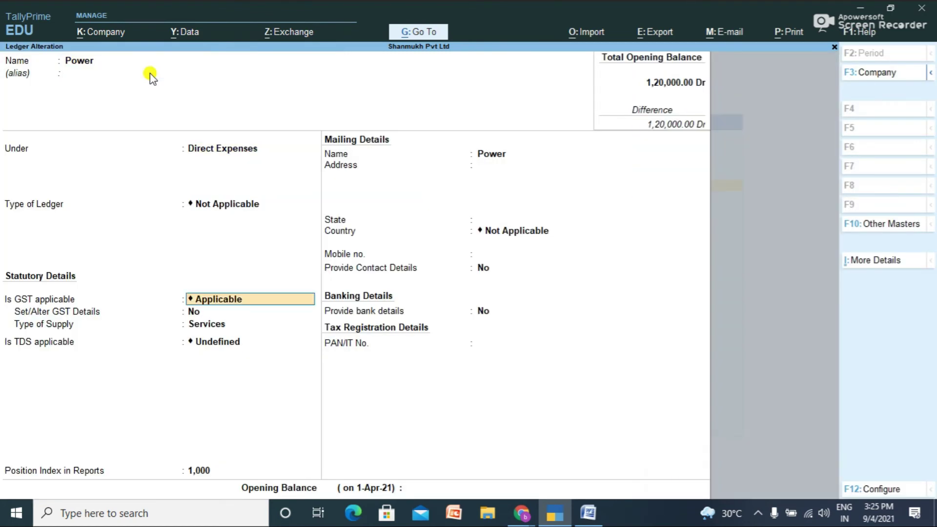
key(ctrl)
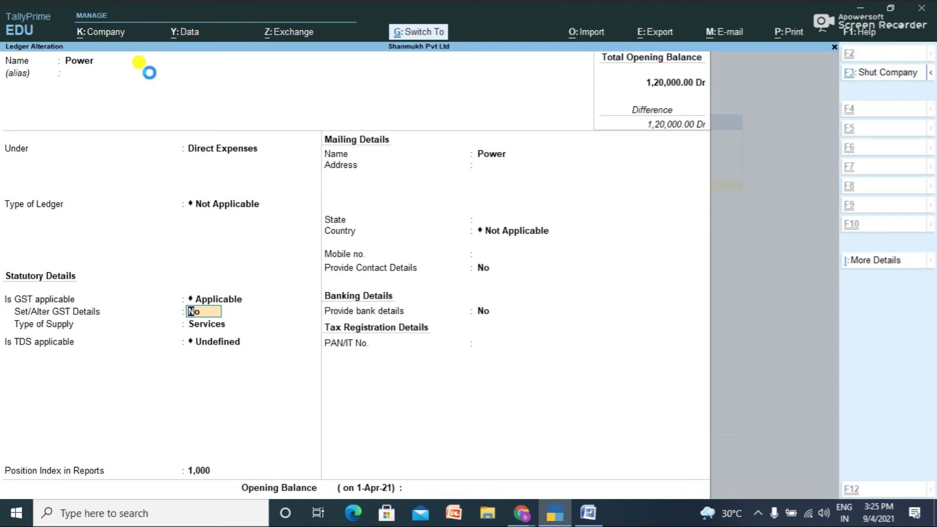
key(ctrl+a)
Open the Fuel ledger, keep it under Direct Expenses with ledger type Not Applicable, and save it.
text(Fu)
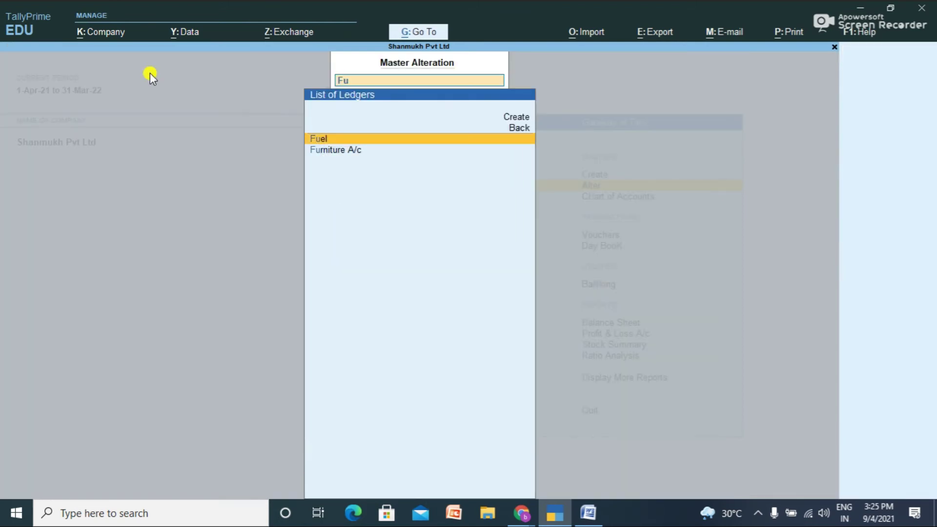
key(Return)
key(Return)
key(Return)
key(Return)
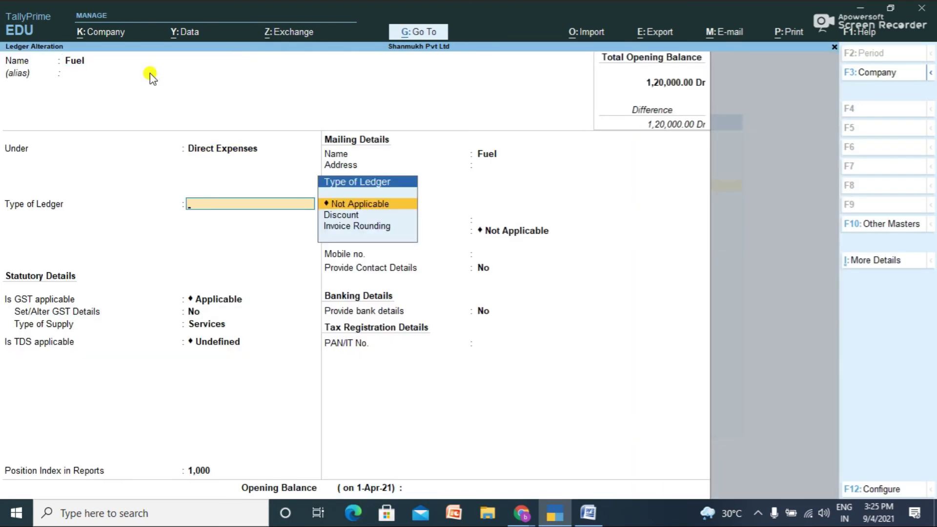
key(Return)
key(Return)
key(Return)
key(ctrl+a)
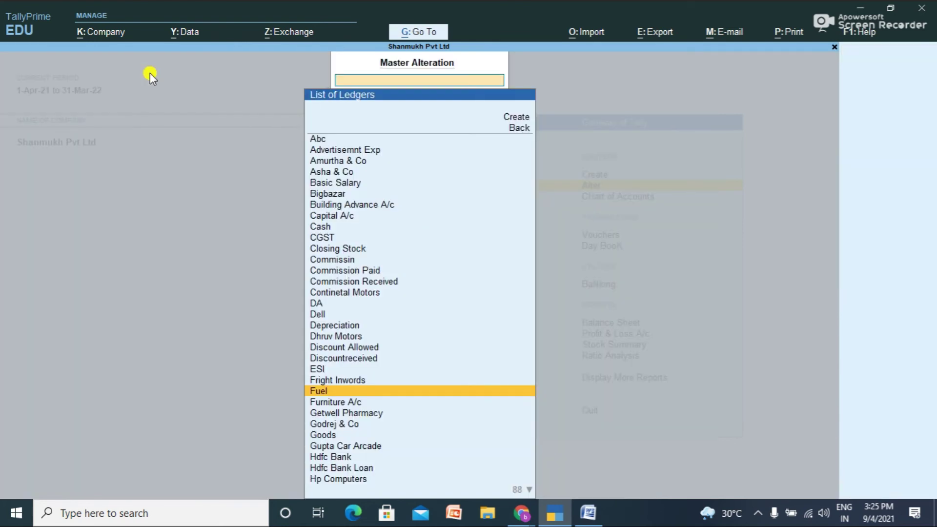
Consult the estimated expenses chart and check which group the Salaries ledger is under, leaving it unaltered.
key(alt+Tab)
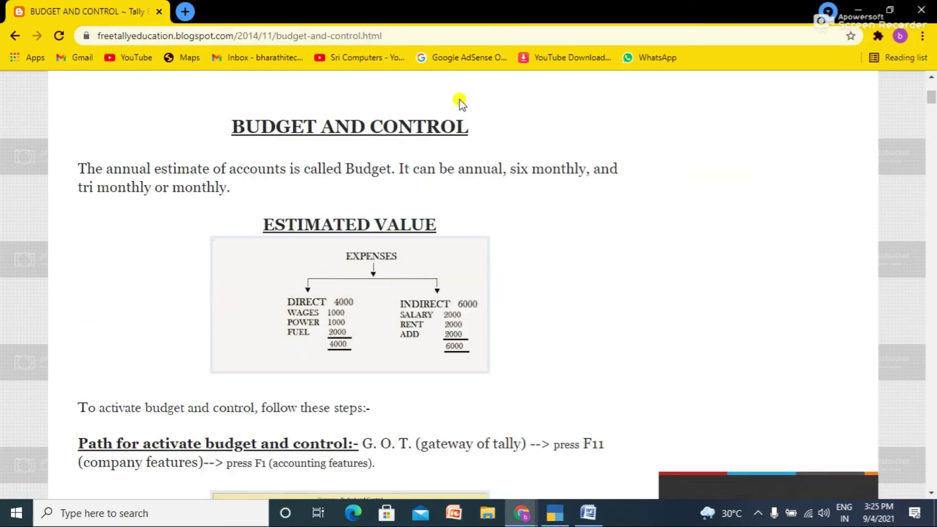
key(alt+Tab)
text(Sa)
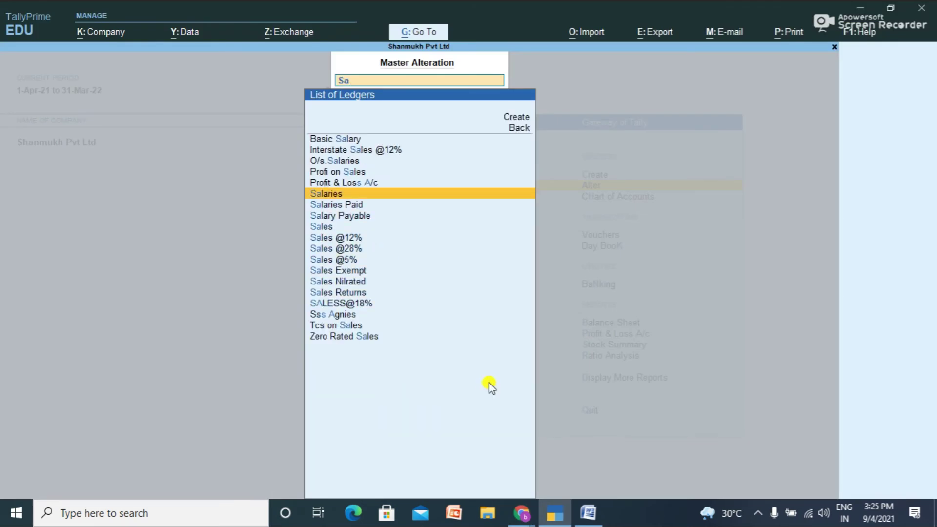
key(Return)
key(Return)
key(Return)
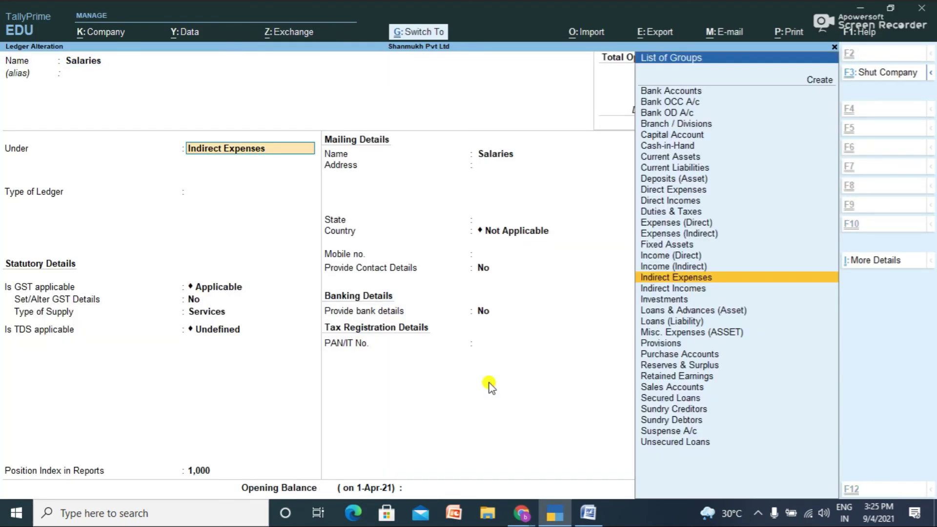
key(Escape)
Check which group the Advertisemnt Exp ledger is under and close it unaltered.
text(Ad)
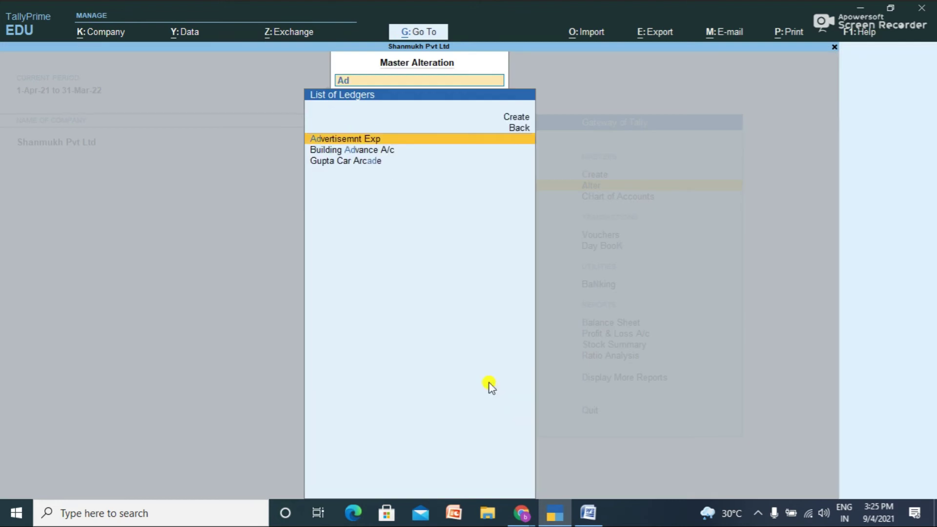
key(Return)
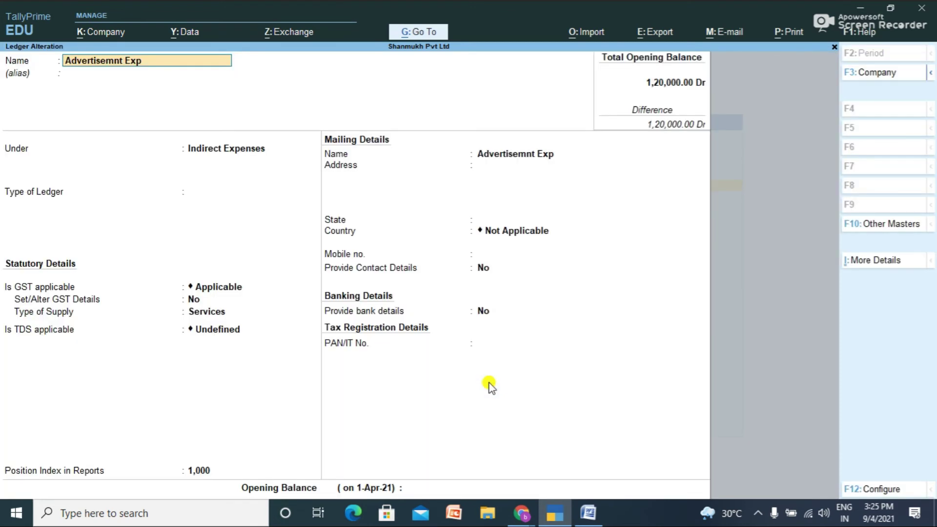
key(Escape)
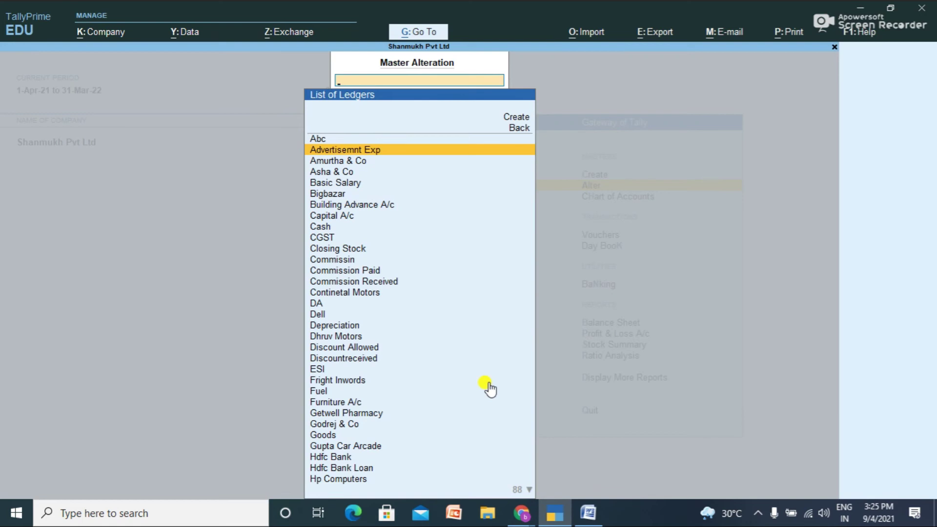
Look at the estimated expenses chart again and check the group of the Capital A/c ledger without altering it.
key(alt+Tab)
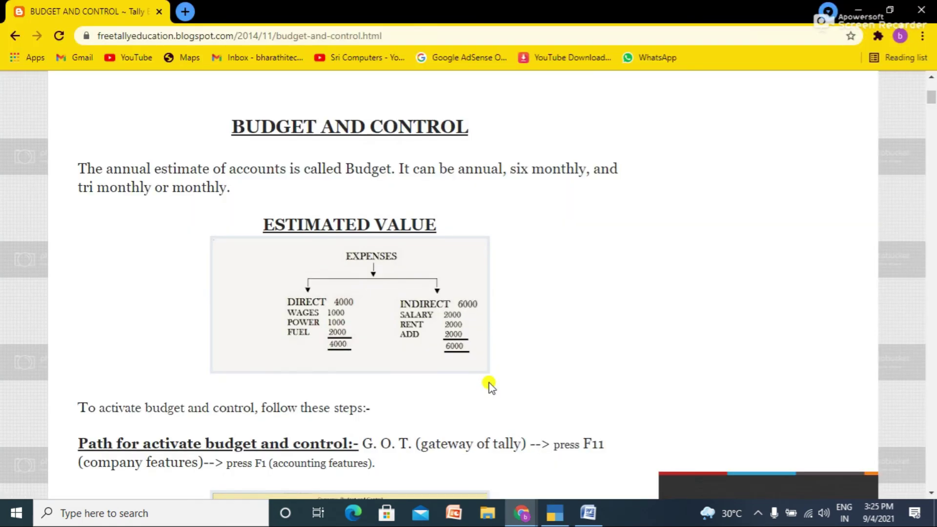
key(alt+Tab)
text(A)
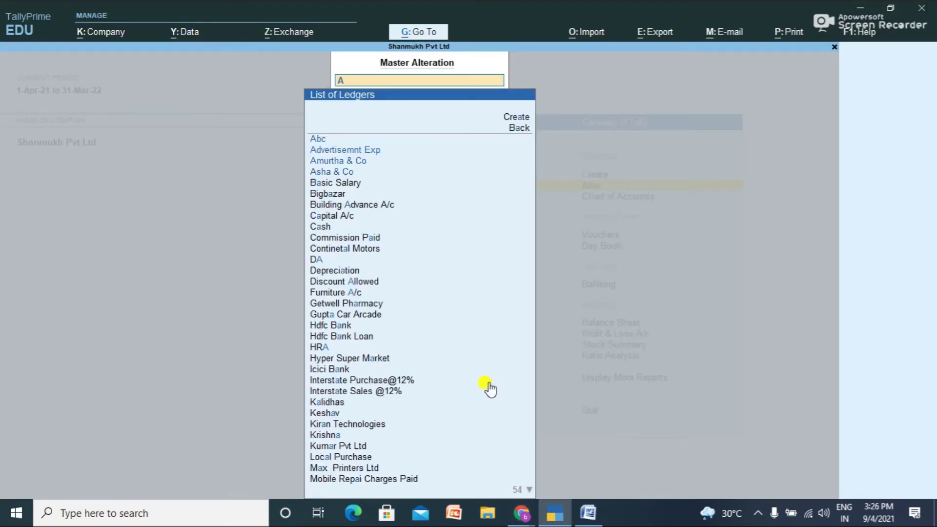
key(BackSpace)
text(Ca)
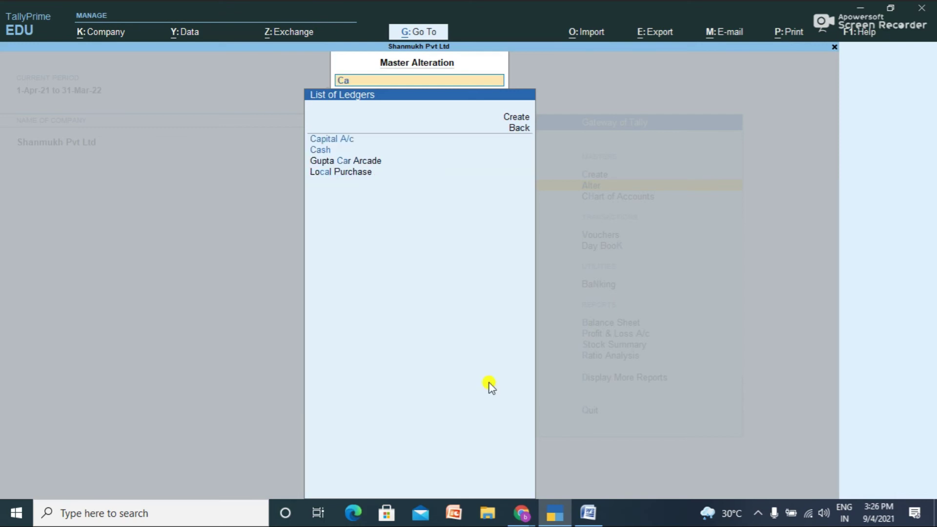
key(Return)
key(Return)
key(Return)
key(Return)
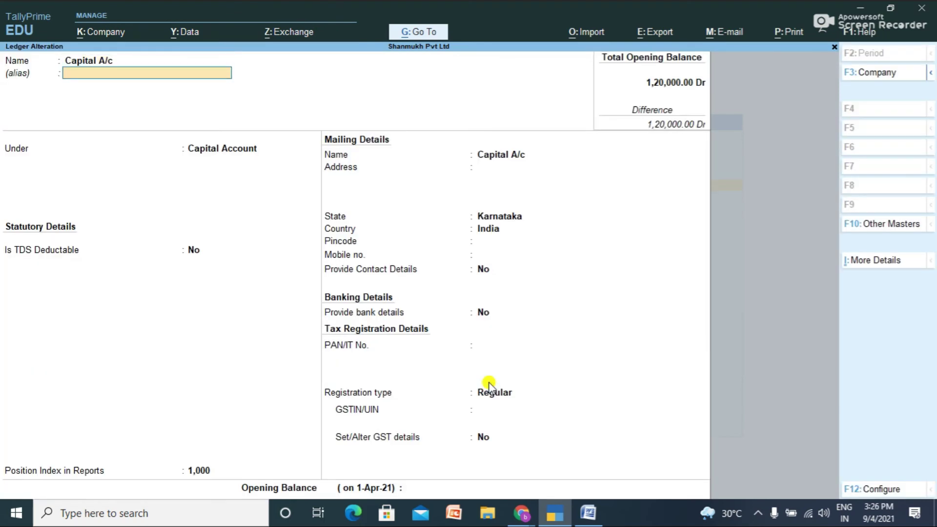
key(Return)
key(Return)
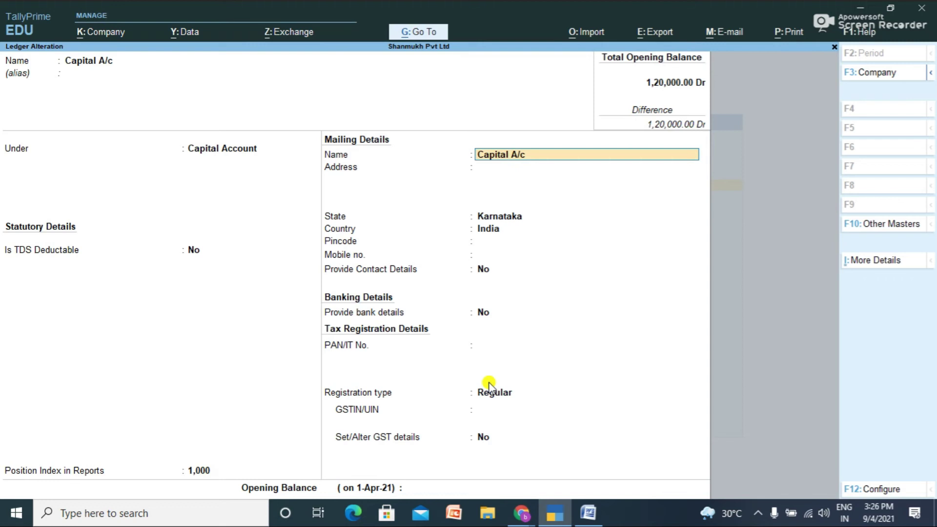
key(Escape)
Check which group the Sales ledger is under and return to the Gateway of Tally.
text(S)
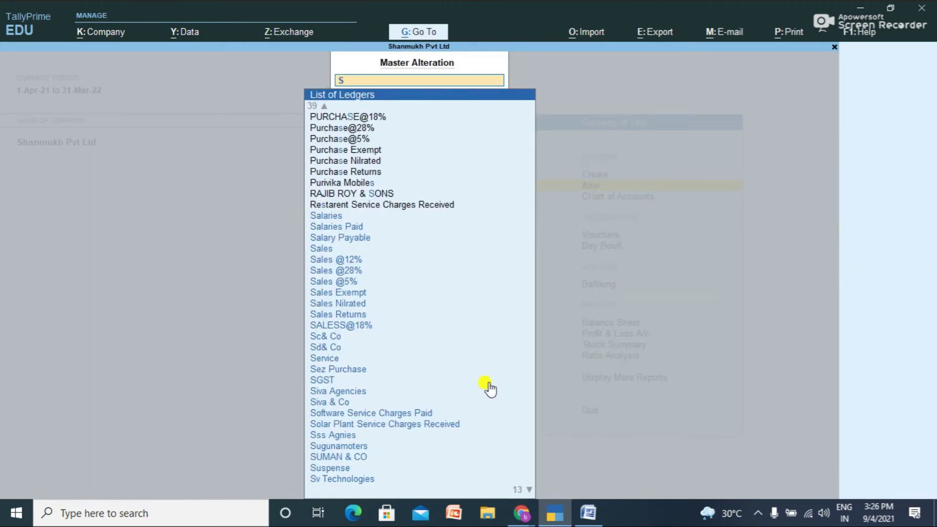
text(a)
key(Down)
key(Down)
key(Down)
key(Down)
key(Up)
key(Return)
key(Return)
key(Return)
key(Return)
key(Return)
key(Return)
key(Return)
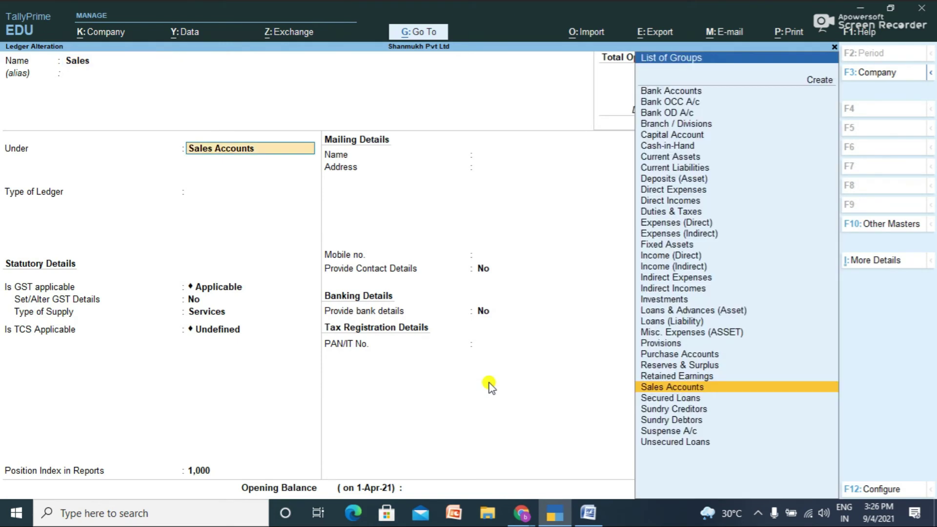
key(Escape)
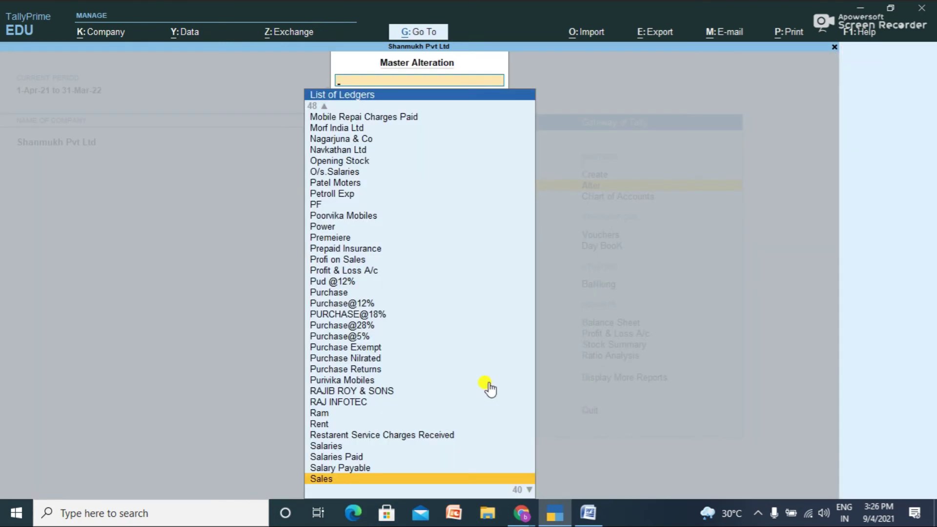
key(Escape)
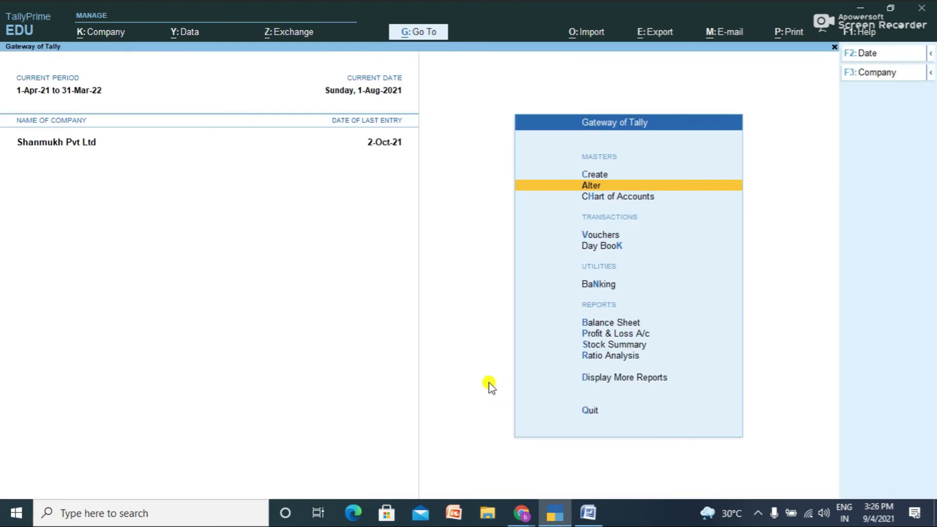